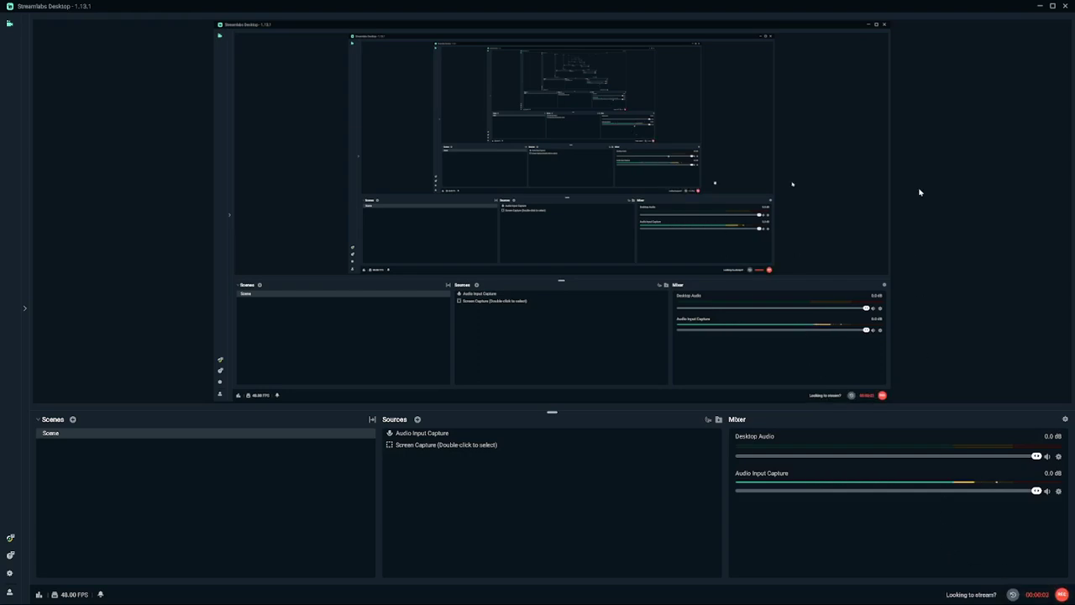
- Minimize Streamlabs Desktop to reveal the desktop and its game shortcuts
{"action": "left_click", "coordinate": [1040, 7]}
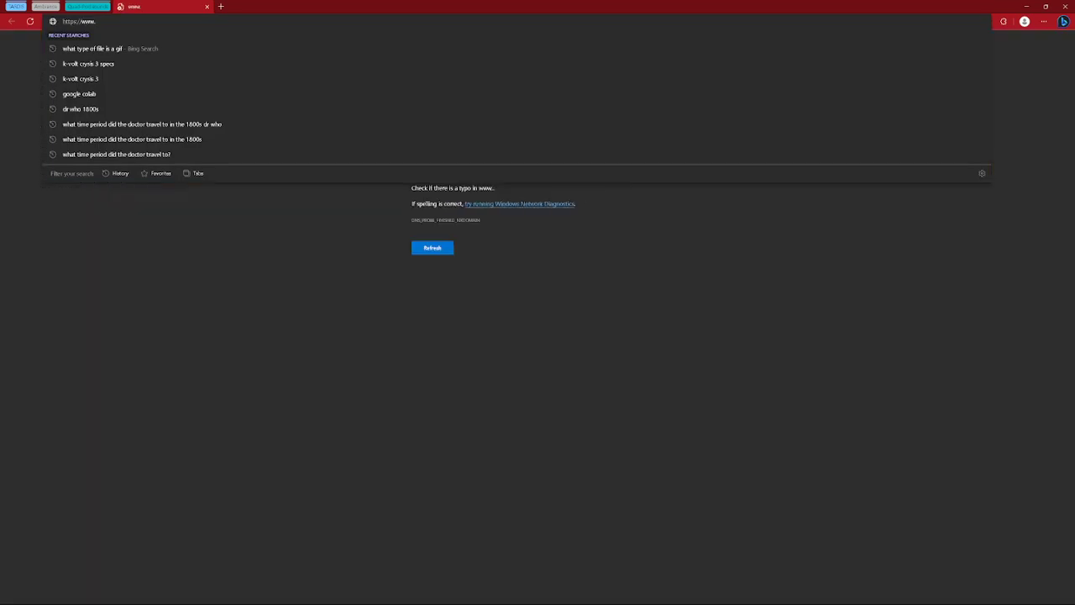
- Load steamunlocked.net and fill its title search box with Crysis from autofill
{"action": "type", "text": "steamunlocked."}
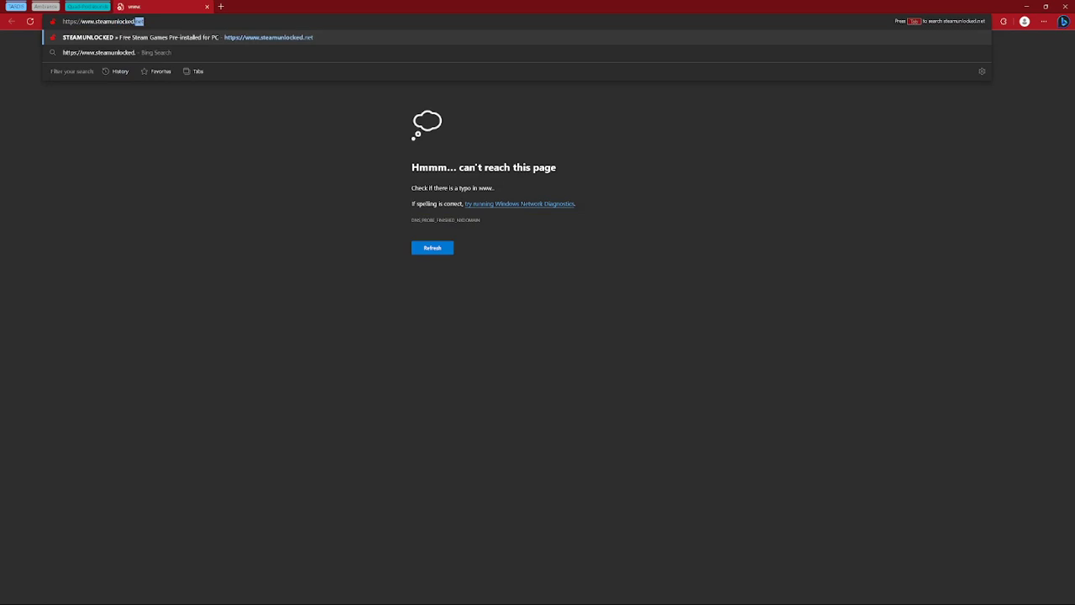
{"action": "type", "text": "net"}
{"action": "key", "text": "Return"}
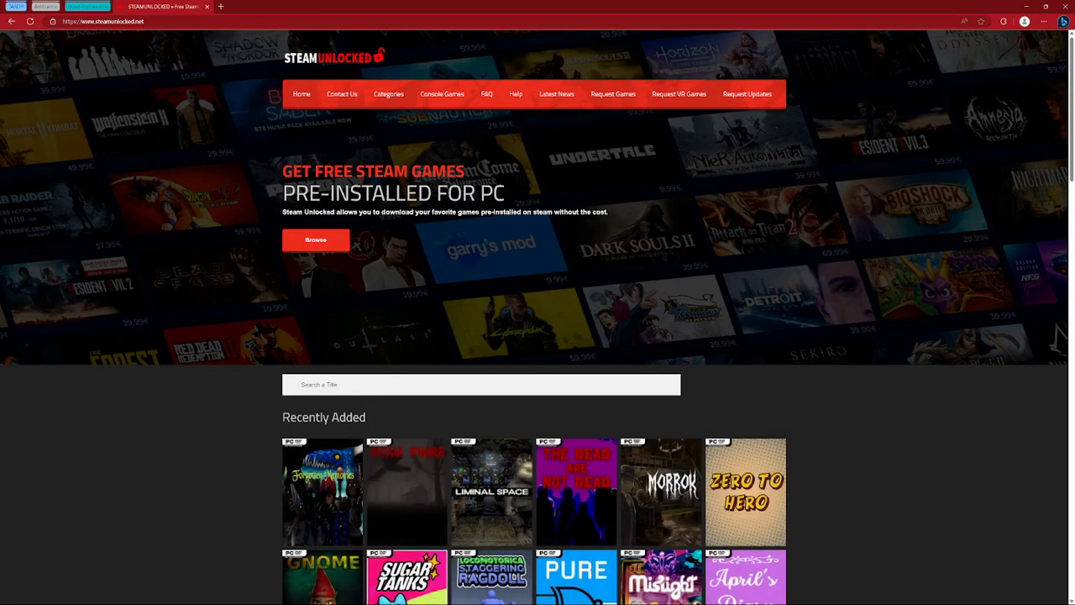
{"action": "left_click", "coordinate": [302, 384]}
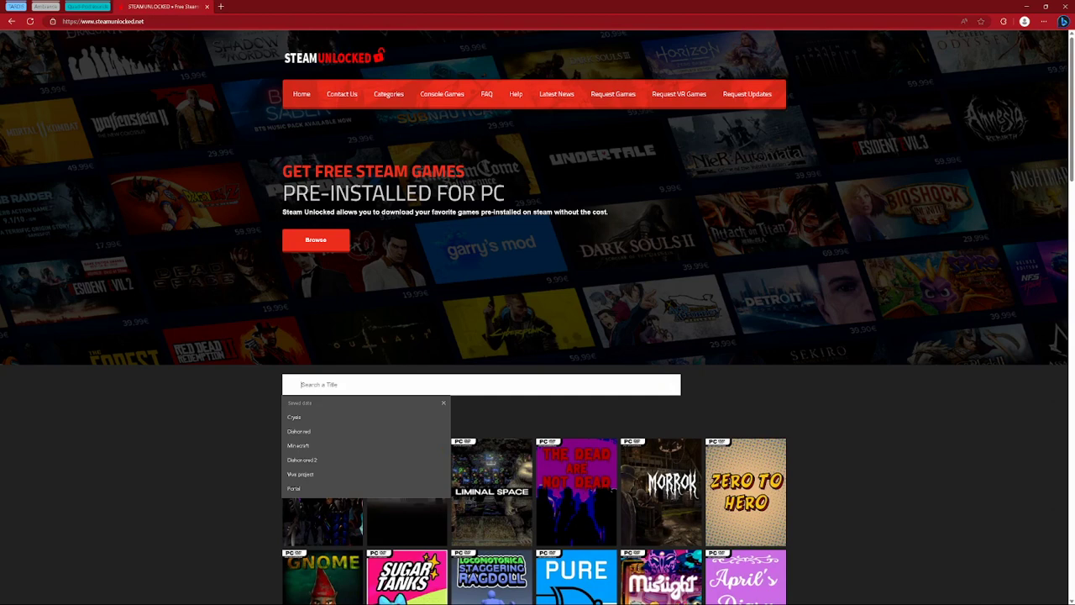
{"action": "key", "text": "Down"}
{"action": "key", "text": "Return"}
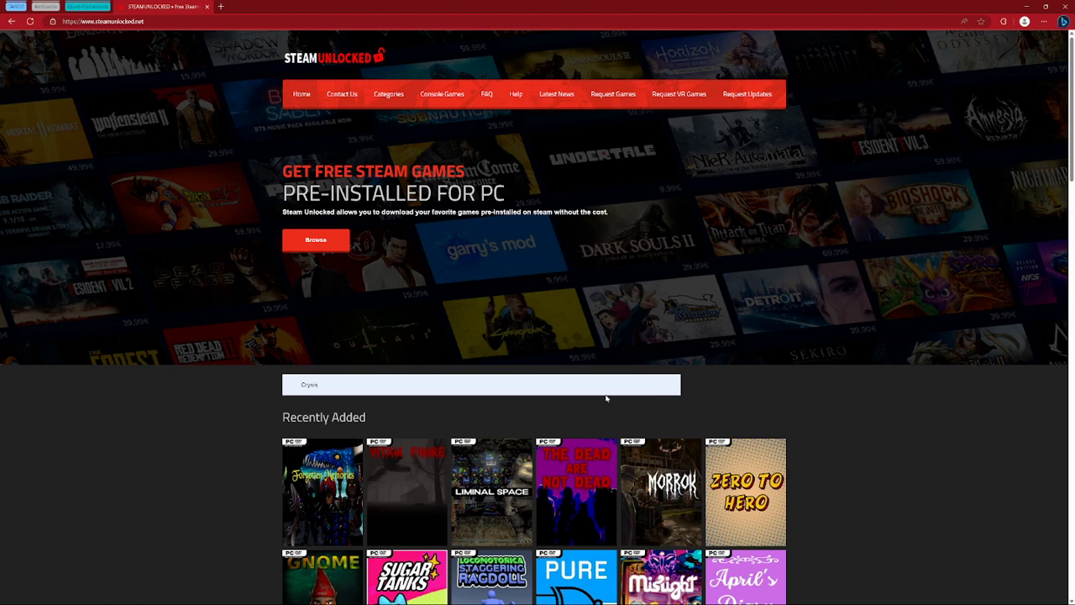
{"action": "key", "text": "Down"}
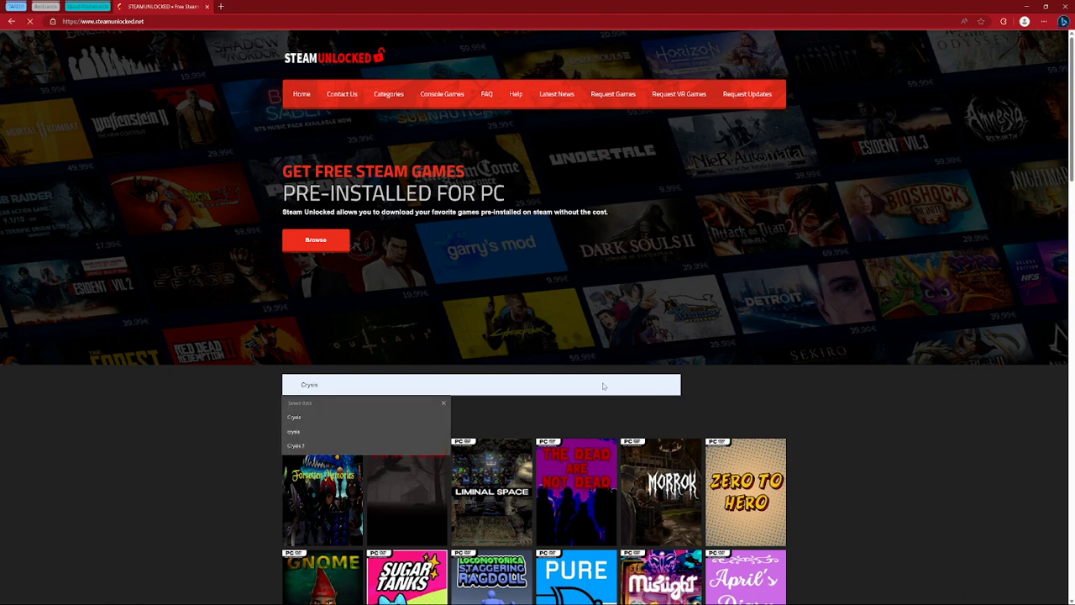
- Scroll the Crysis Free Download page and open the CRYSIS download on UploadHaven
{"action": "scroll", "coordinate": [504, 328], "scroll_direction": "down", "scroll_amount": 4}
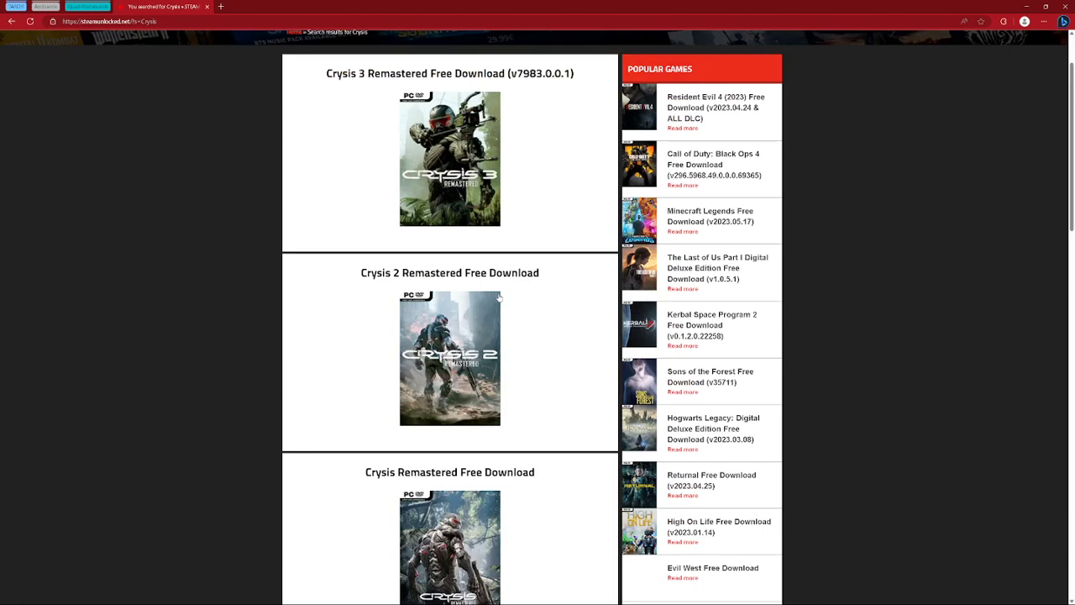
{"action": "scroll", "coordinate": [504, 336], "scroll_direction": "down", "scroll_amount": 7}
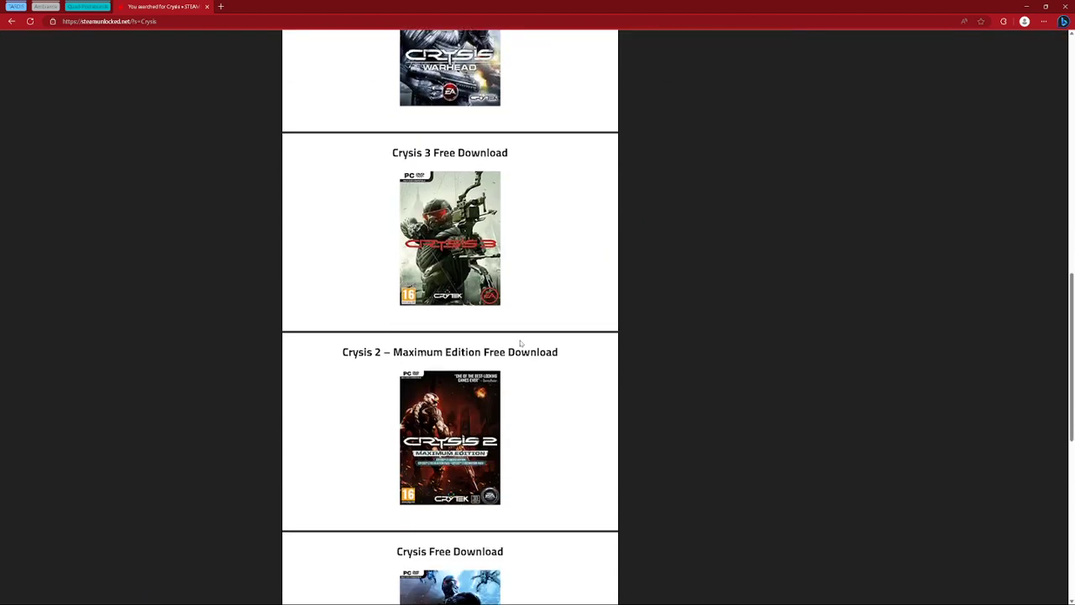
{"action": "scroll", "coordinate": [520, 343], "scroll_direction": "down", "scroll_amount": 1}
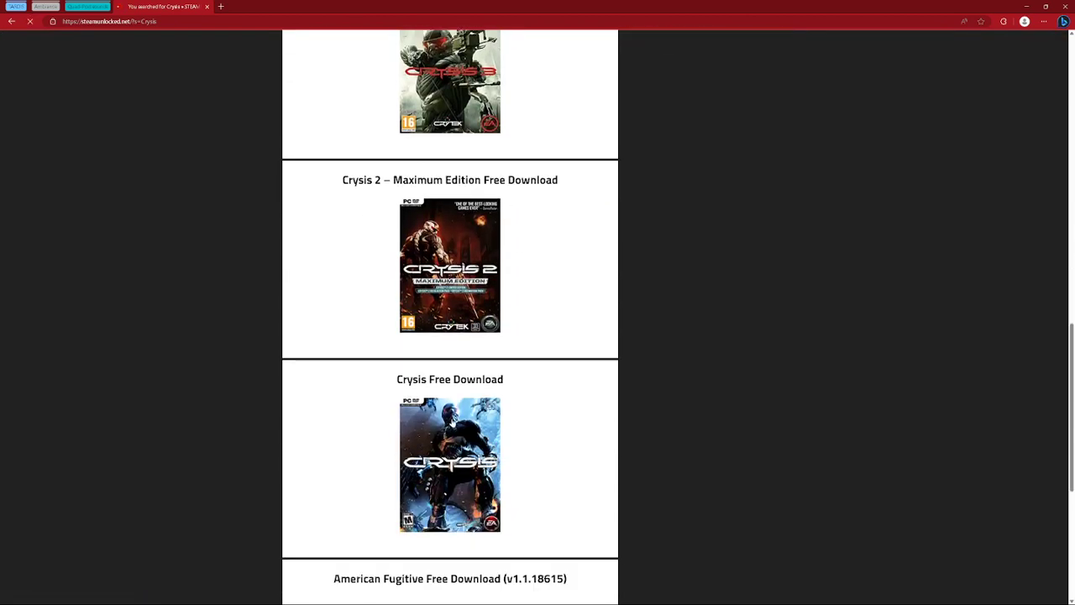
{"action": "scroll", "coordinate": [477, 460], "scroll_direction": "down", "scroll_amount": 1}
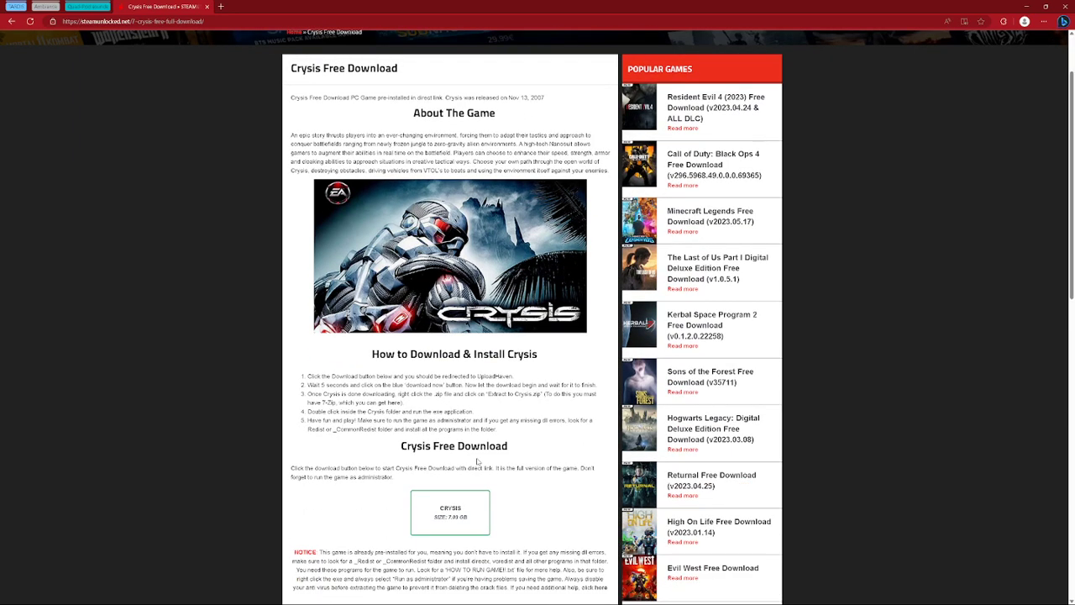
{"action": "scroll", "coordinate": [361, 383], "scroll_direction": "down", "scroll_amount": 3}
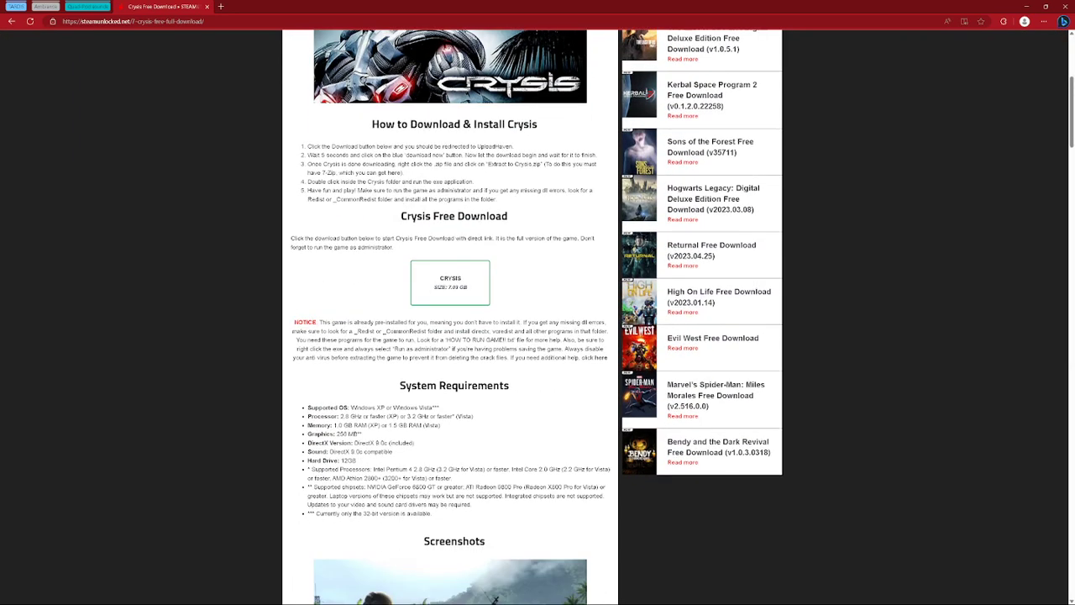
{"action": "scroll", "coordinate": [433, 406], "scroll_direction": "up", "scroll_amount": 1}
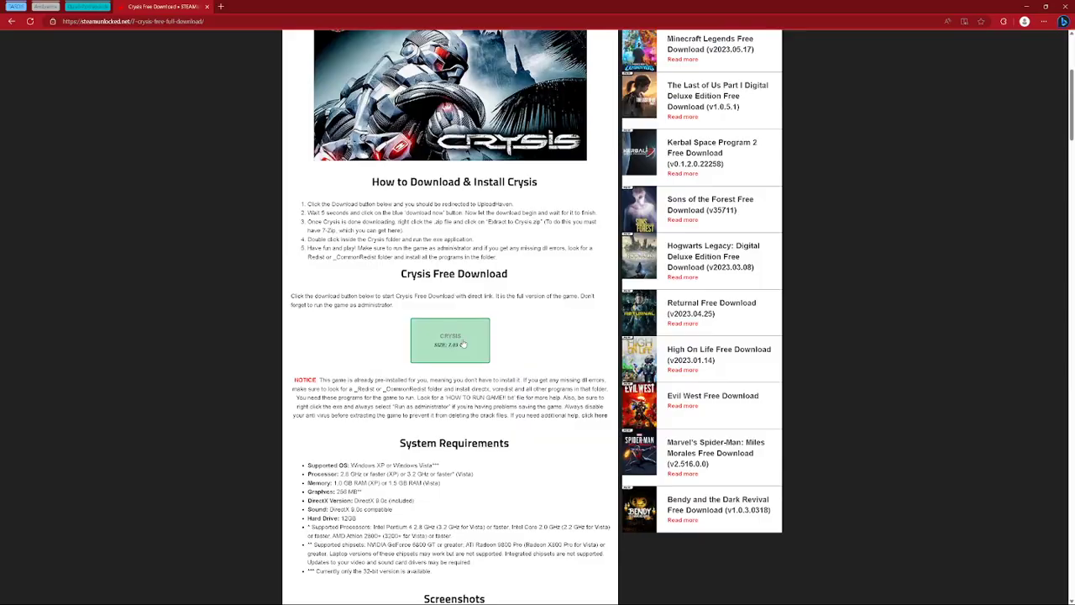
{"action": "left_click", "coordinate": [450, 338]}
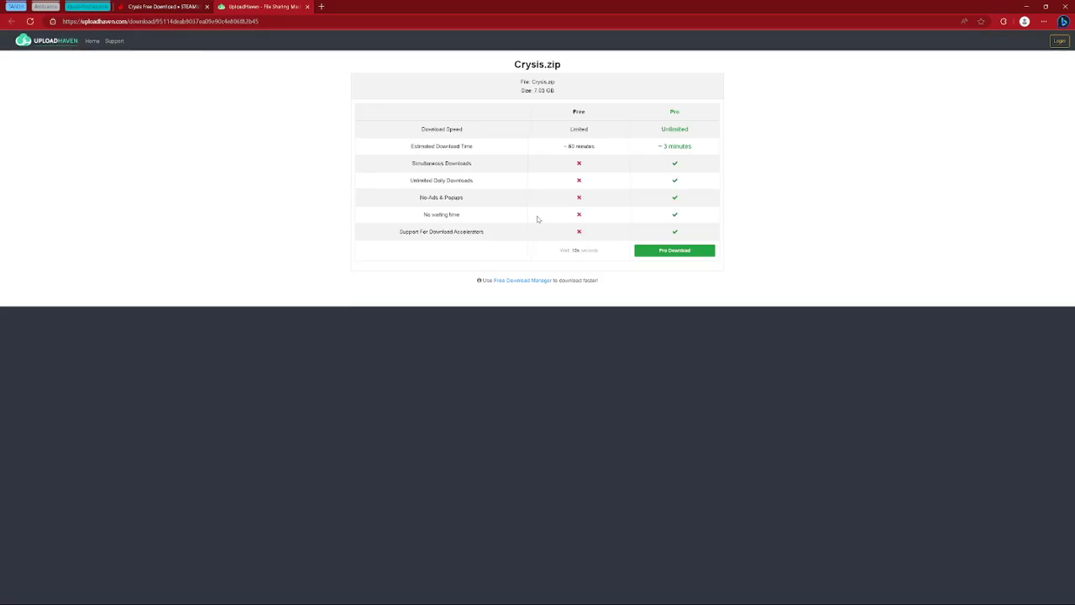
{"action": "key", "text": "ctrl+shift+Tab"}
{"action": "scroll", "coordinate": [454, 336], "scroll_direction": "up", "scroll_amount": 3}
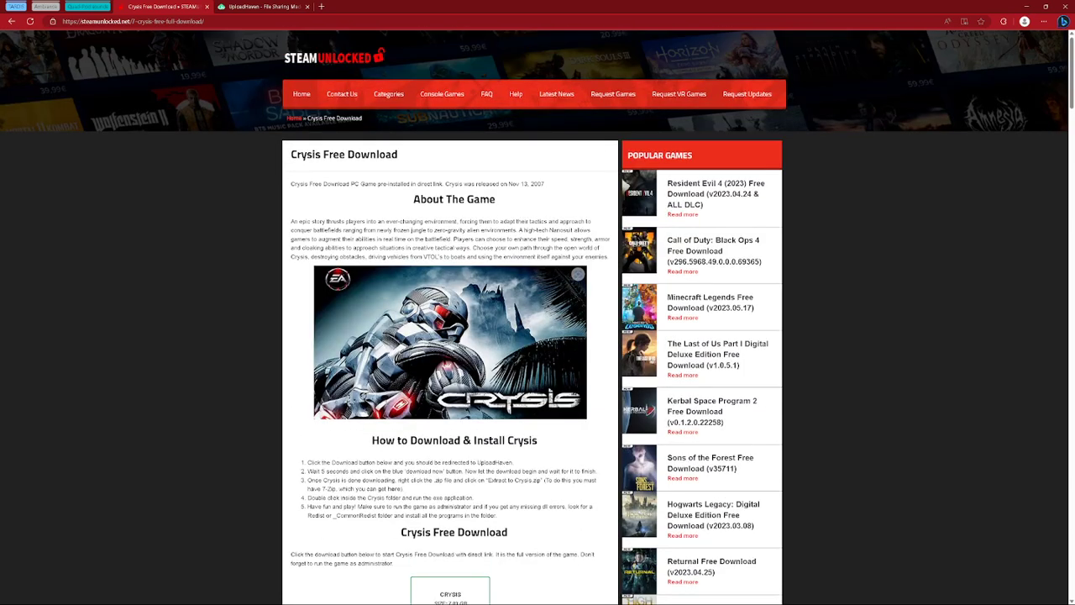
{"action": "scroll", "coordinate": [461, 400], "scroll_direction": "down", "scroll_amount": 5}
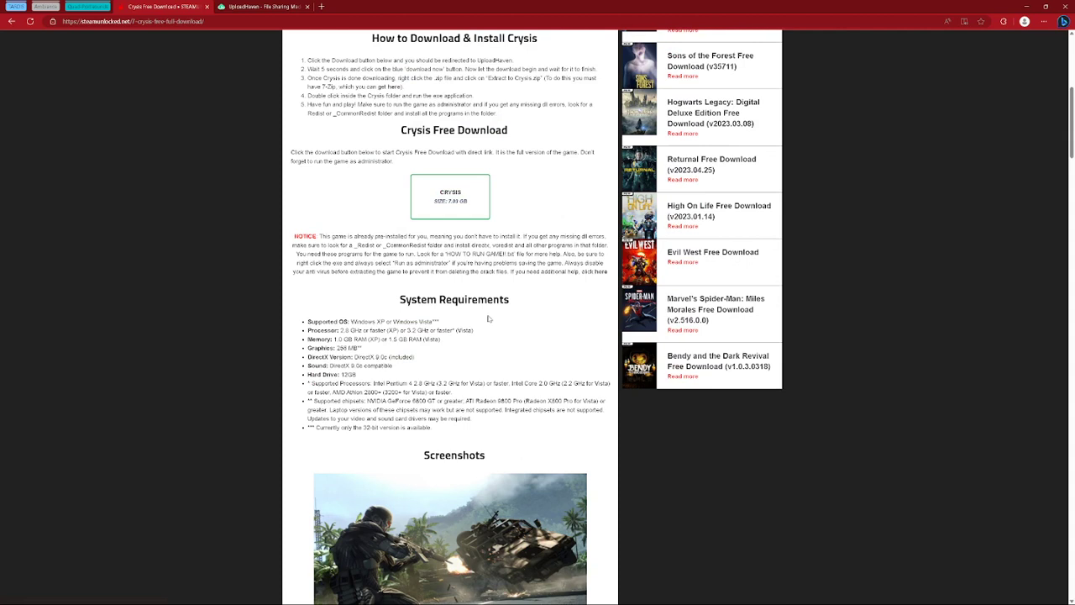
{"action": "key", "text": "ctrl+Tab"}
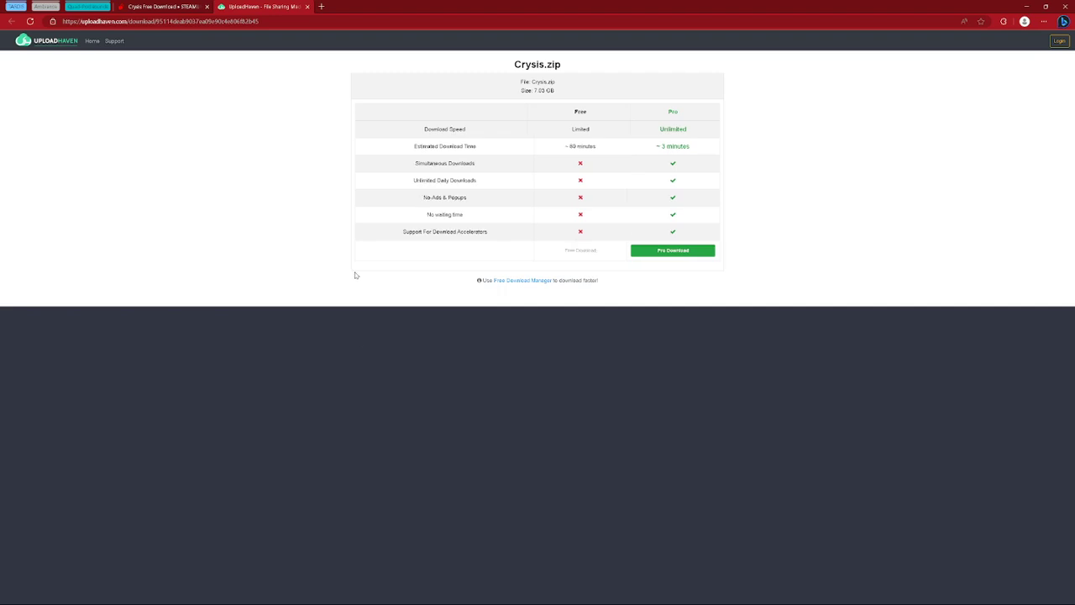
- Trigger the Crysis.zip Free Download and dismiss the download prompt
{"action": "left_click", "coordinate": [578, 251]}
{"action": "left_click", "coordinate": [577, 252]}
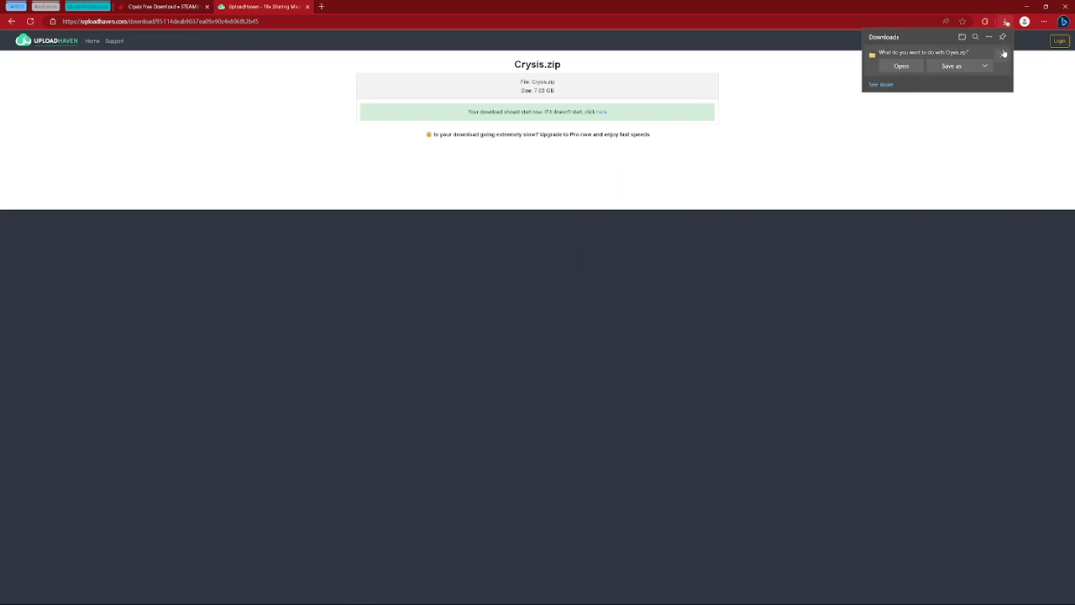
{"action": "left_click", "coordinate": [953, 124]}
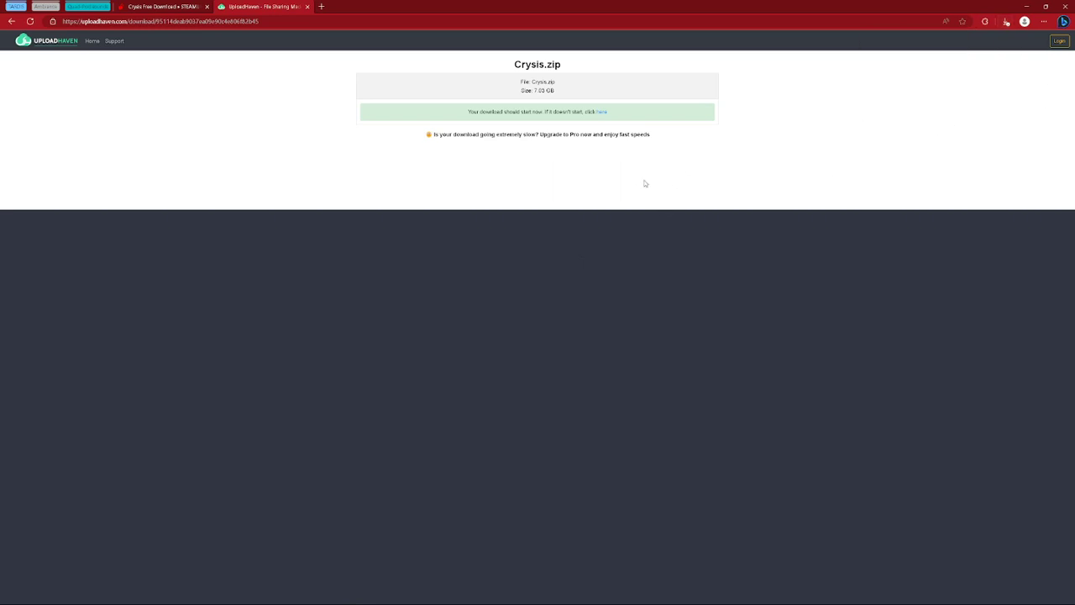
- Keep Edge open and remove the Crysis.zip entry, leaving the downloads list empty
{"action": "left_click", "coordinate": [1065, 6]}
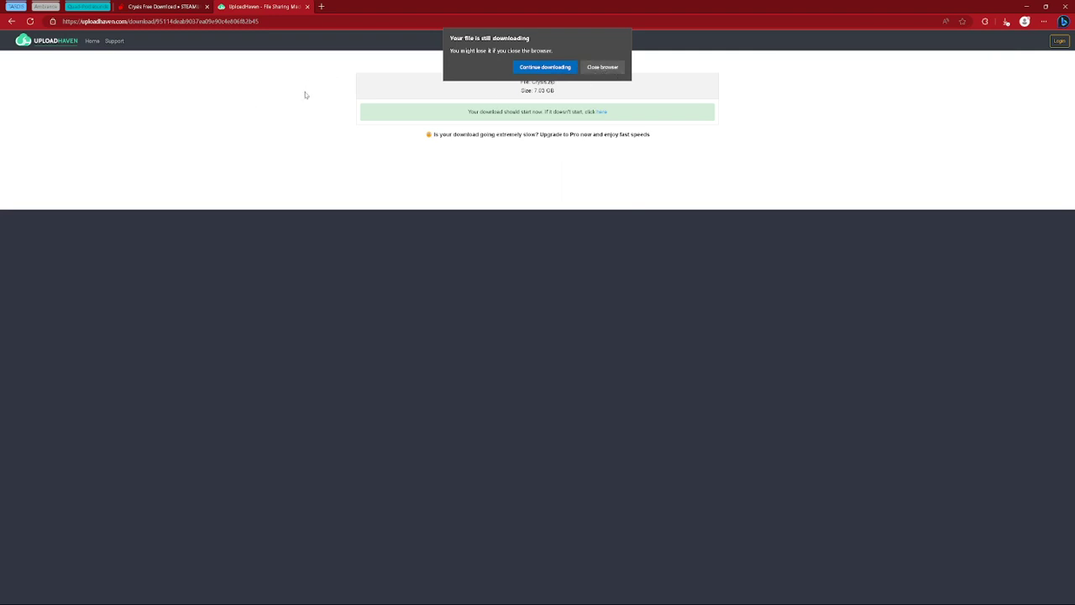
{"action": "key", "text": "Escape"}
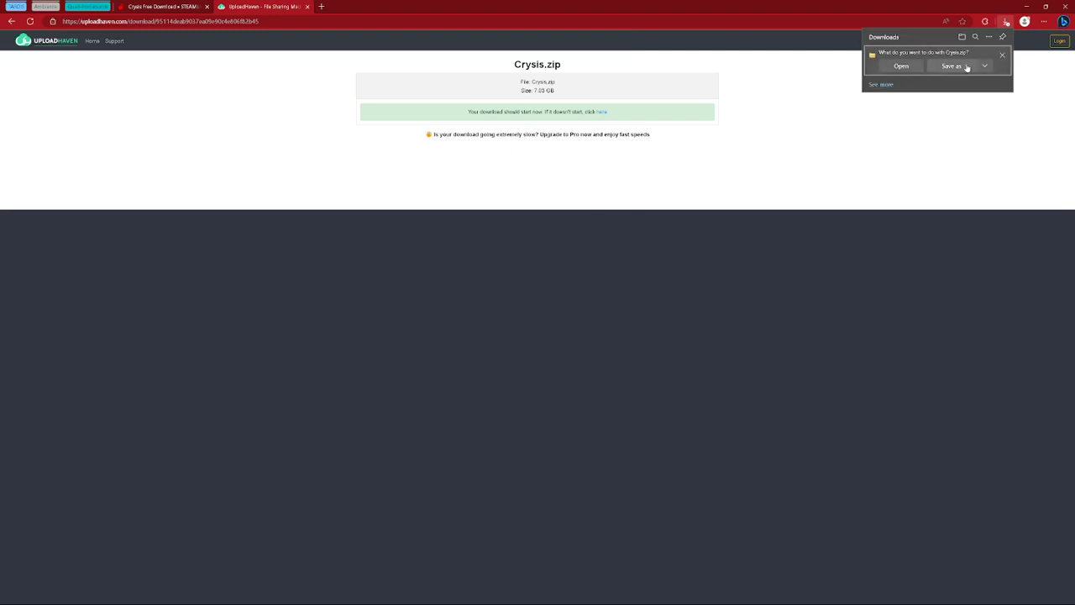
{"action": "left_click", "coordinate": [1002, 56]}
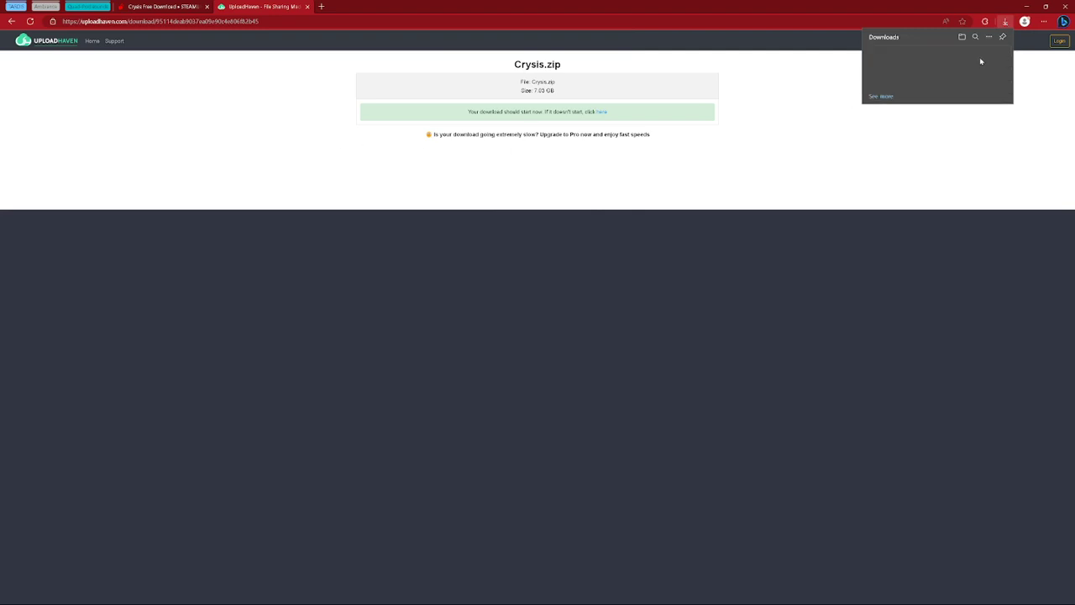
{"action": "left_click", "coordinate": [997, 137]}
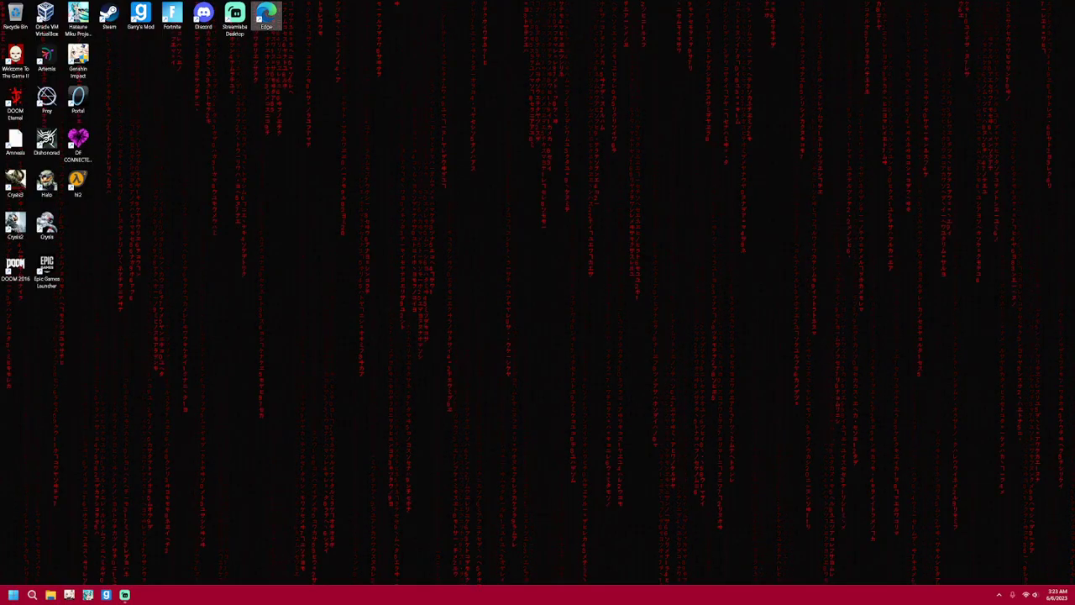
- Relaunch Edge from the desktop shortcut and open the Crysis multiplayer bookmark from Favorites
{"action": "key", "text": "e"}
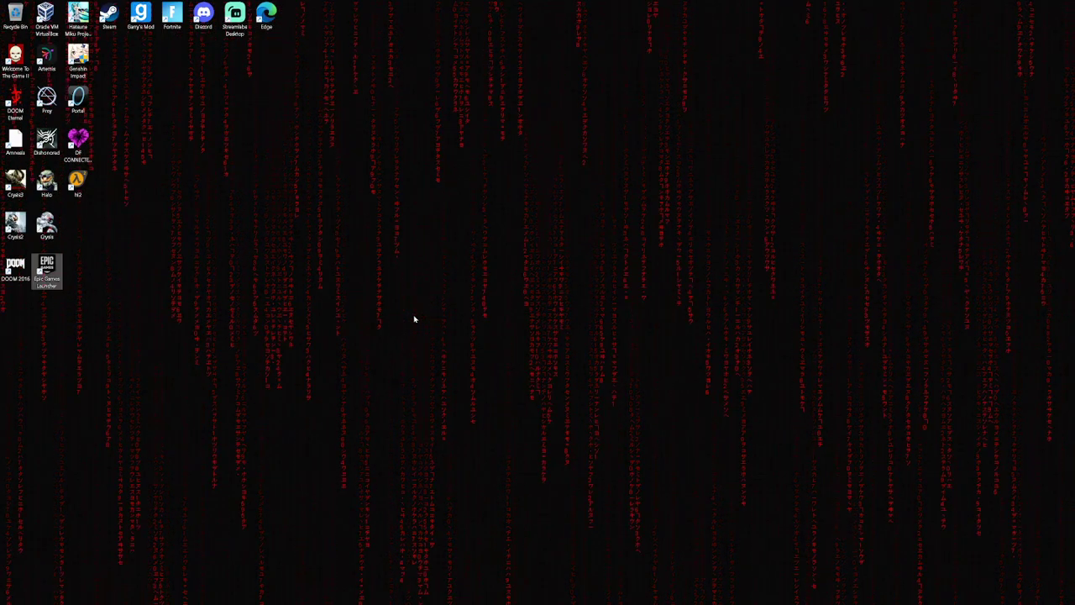
{"action": "key", "text": "e"}
{"action": "key", "text": "Return"}
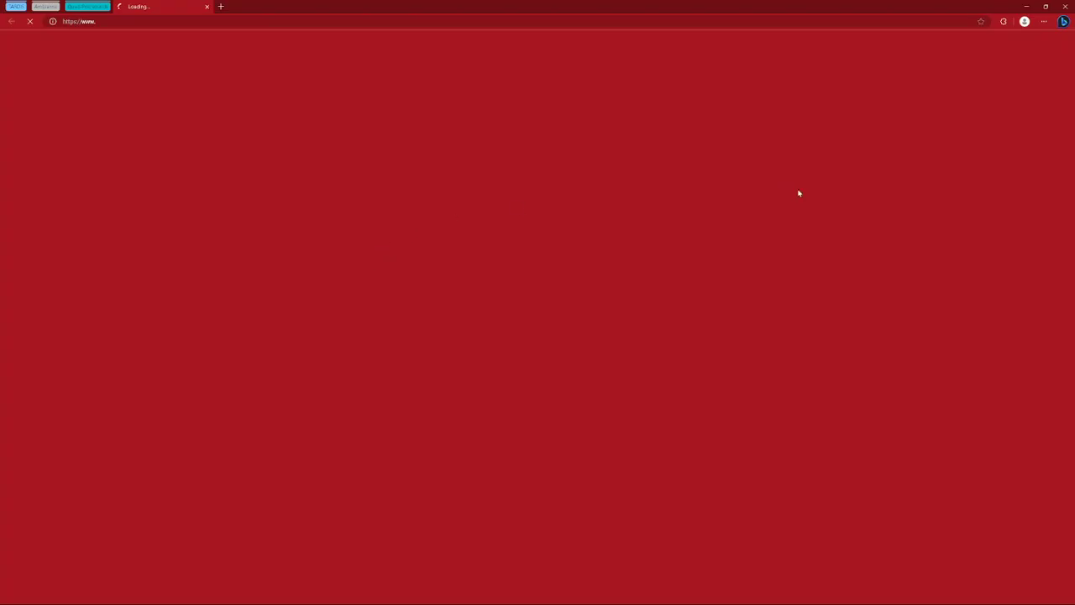
{"action": "left_click", "coordinate": [1044, 23]}
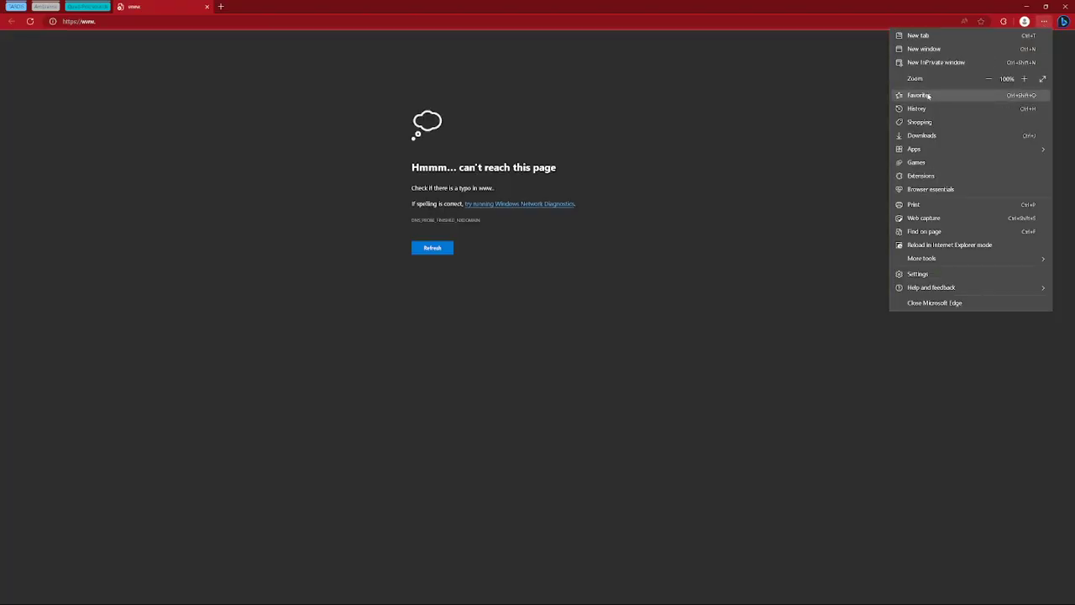
{"action": "left_click", "coordinate": [927, 95]}
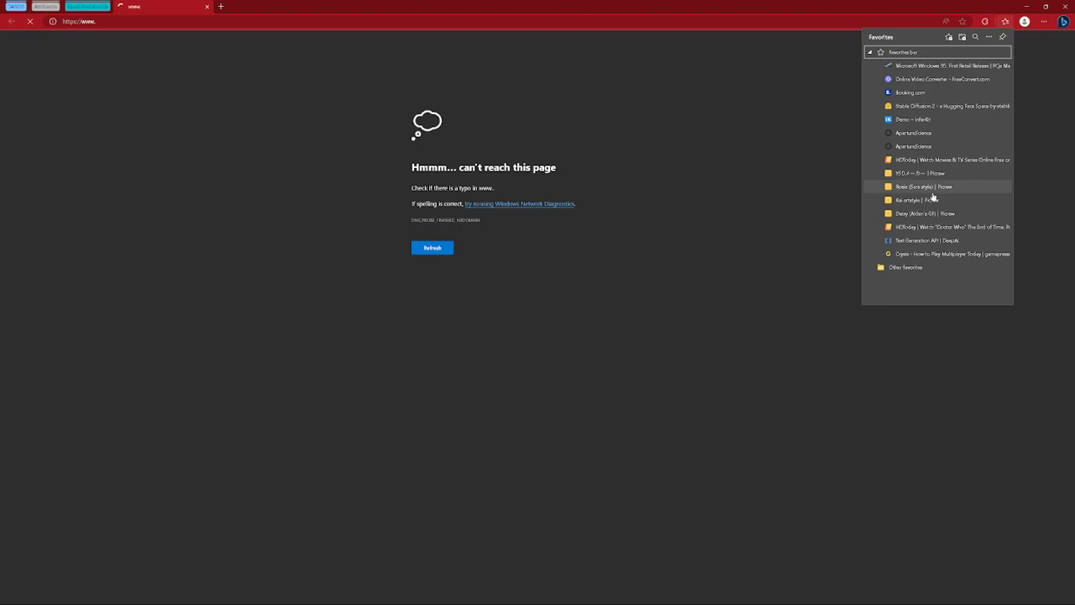
{"action": "left_click", "coordinate": [925, 253]}
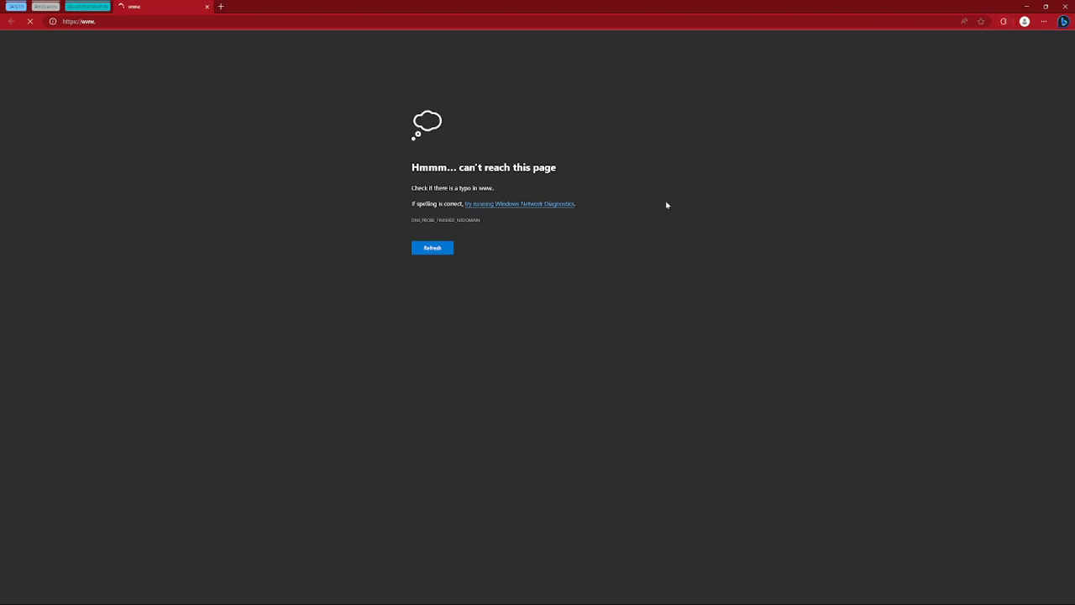
- Go to the CryMP Client download page from the article and start its Free download
{"action": "scroll", "coordinate": [503, 336], "scroll_direction": "down", "scroll_amount": 2}
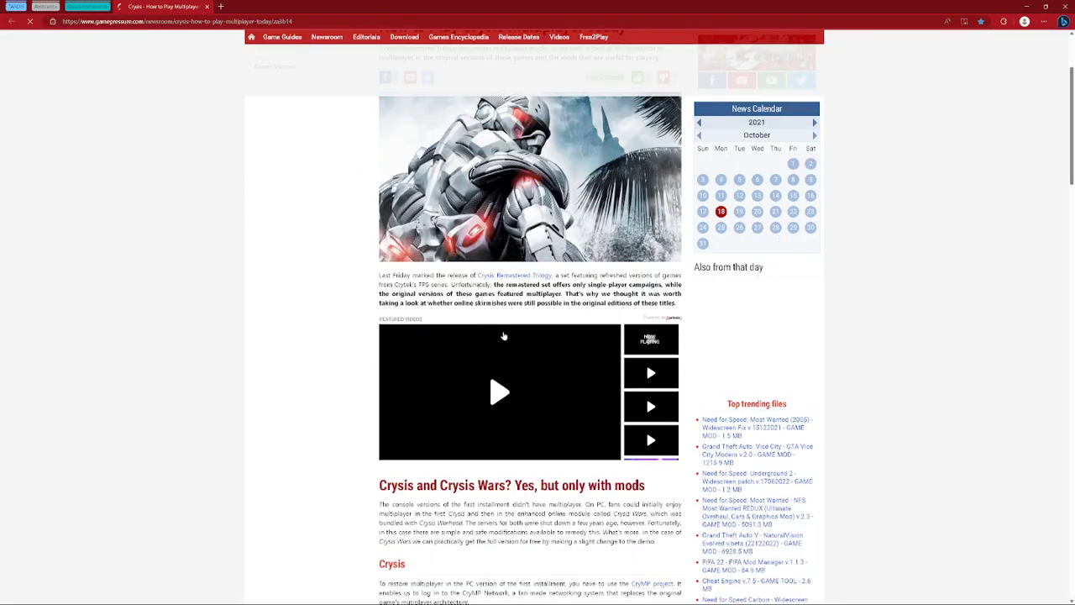
{"action": "scroll", "coordinate": [503, 336], "scroll_direction": "down", "scroll_amount": 3}
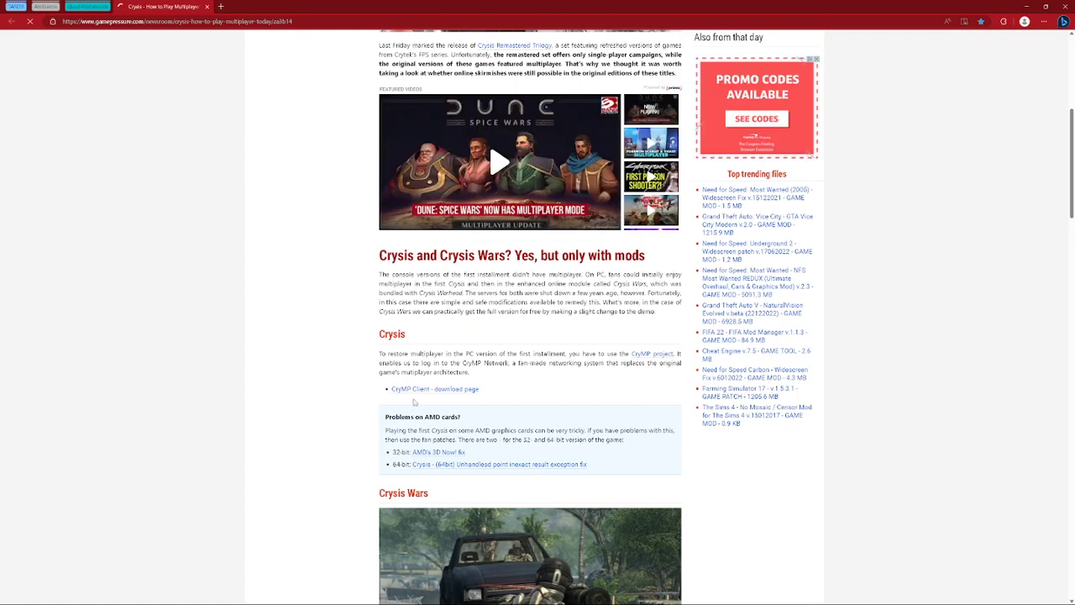
{"action": "left_click", "coordinate": [418, 391]}
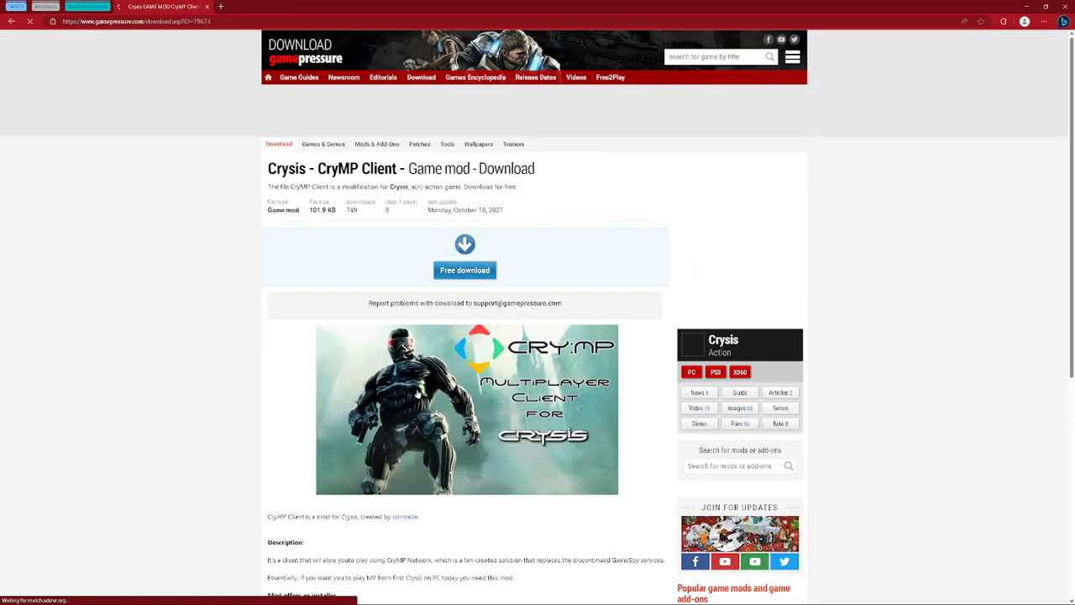
{"action": "left_click", "coordinate": [466, 269]}
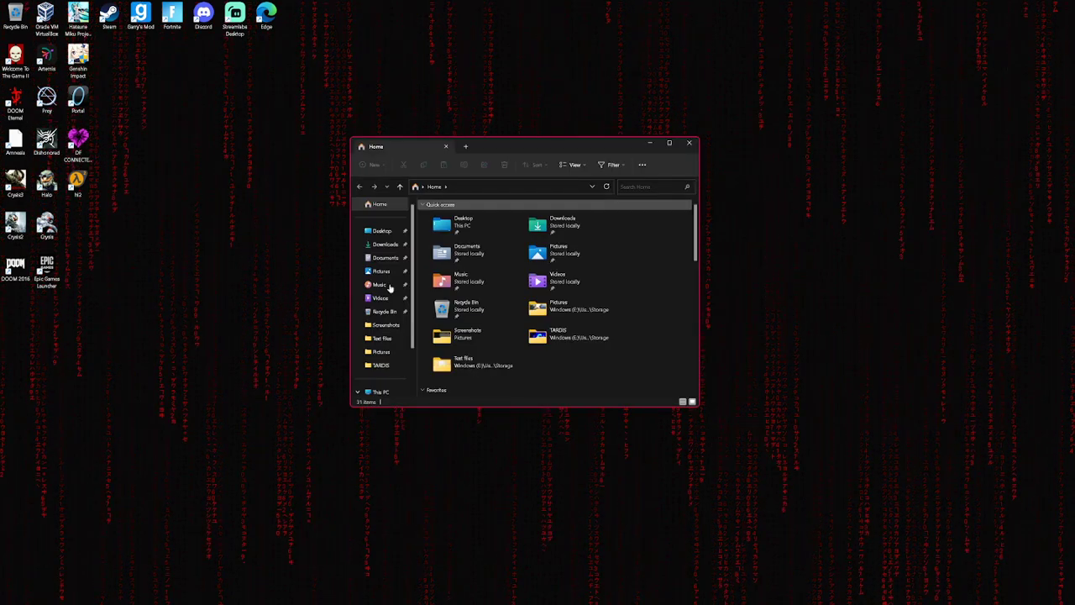
- Locate crympinstaller.zip in Documents\Game patches_mods
{"action": "left_click", "coordinate": [382, 257]}
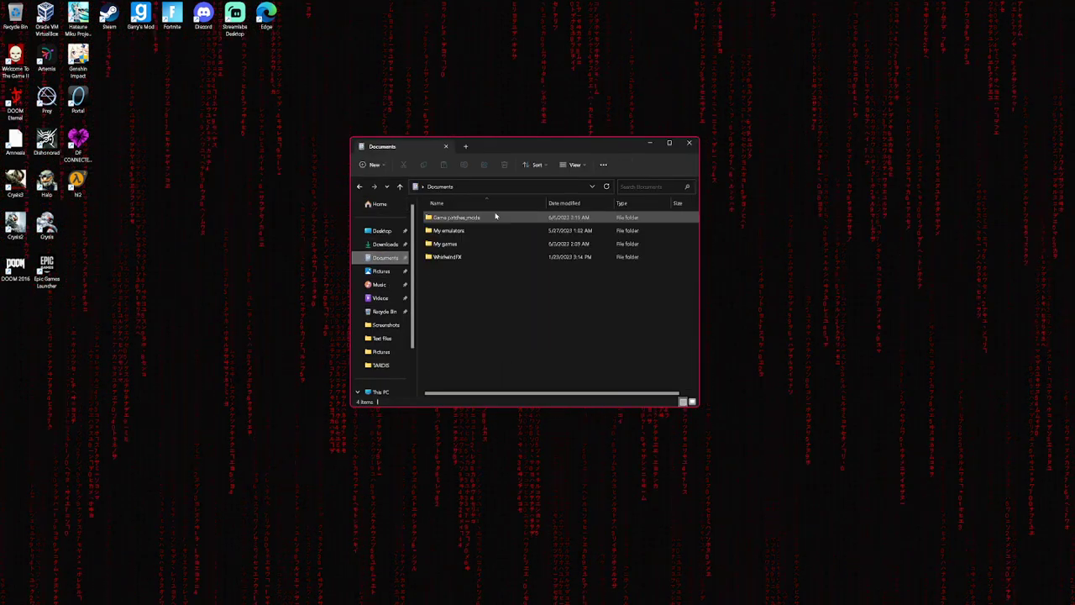
{"action": "double_click", "coordinate": [488, 218]}
{"action": "left_click", "coordinate": [478, 217]}
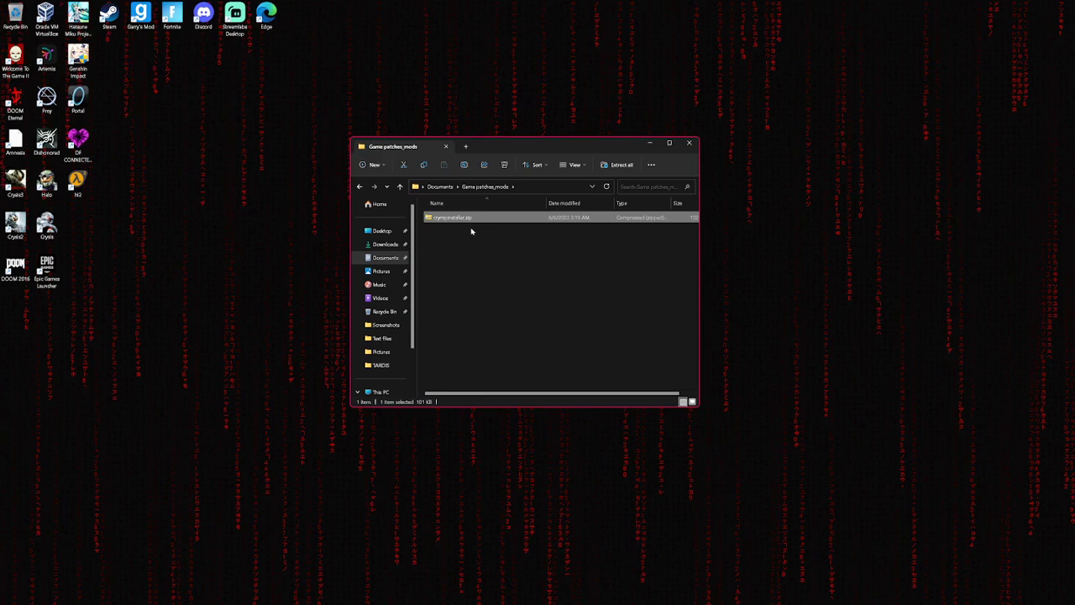
- Extract crympinstaller.zip into a crympinstaller folder and select installer.exe inside it
{"action": "right_click", "coordinate": [508, 220]}
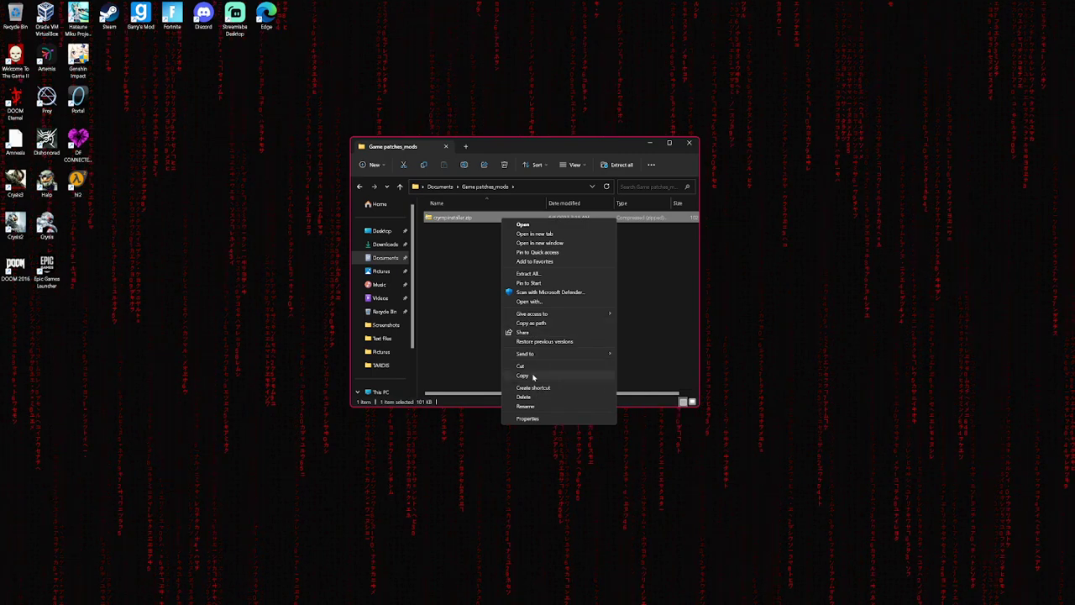
{"action": "left_click", "coordinate": [465, 297]}
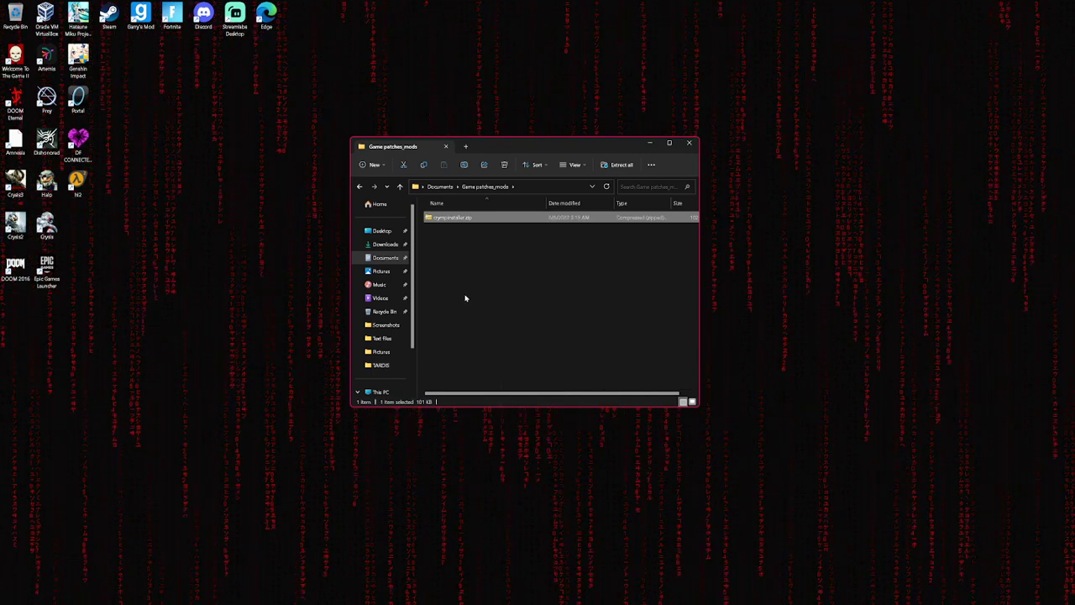
{"action": "right_click", "coordinate": [493, 220]}
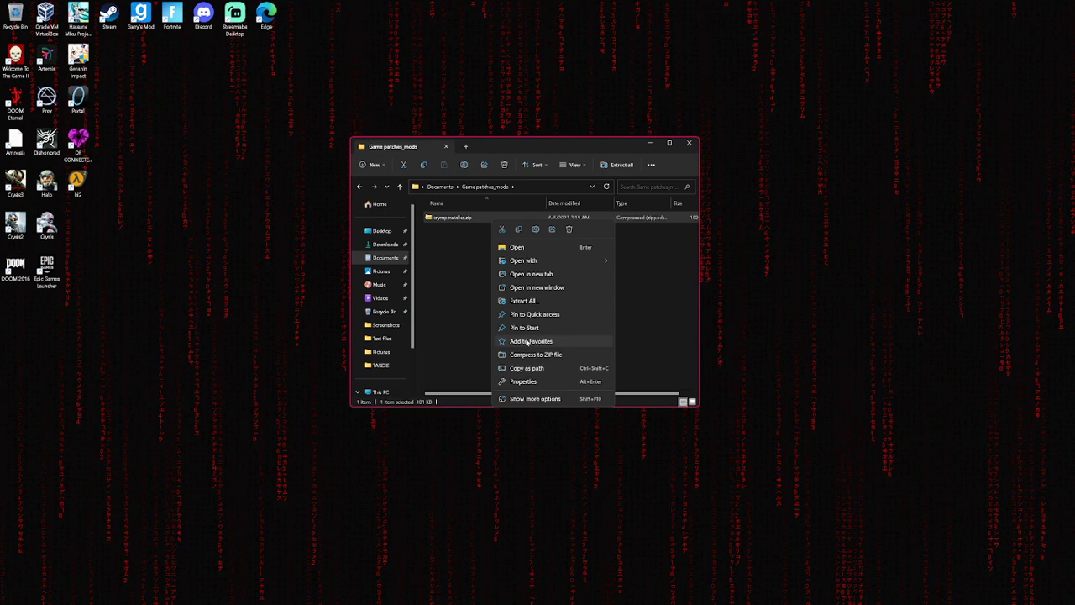
{"action": "left_click", "coordinate": [512, 301]}
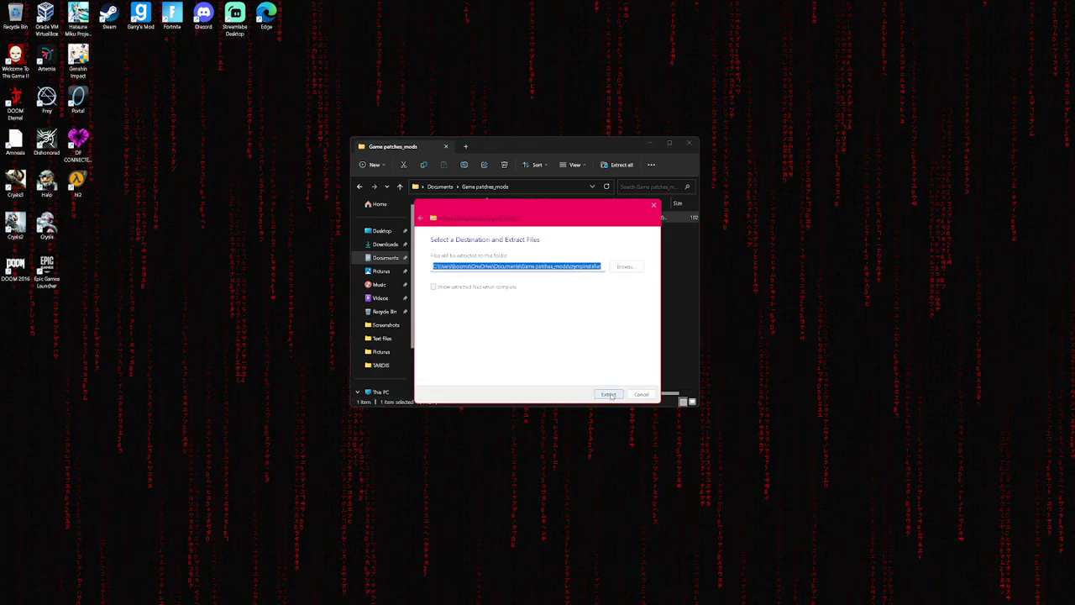
{"action": "left_click", "coordinate": [608, 392]}
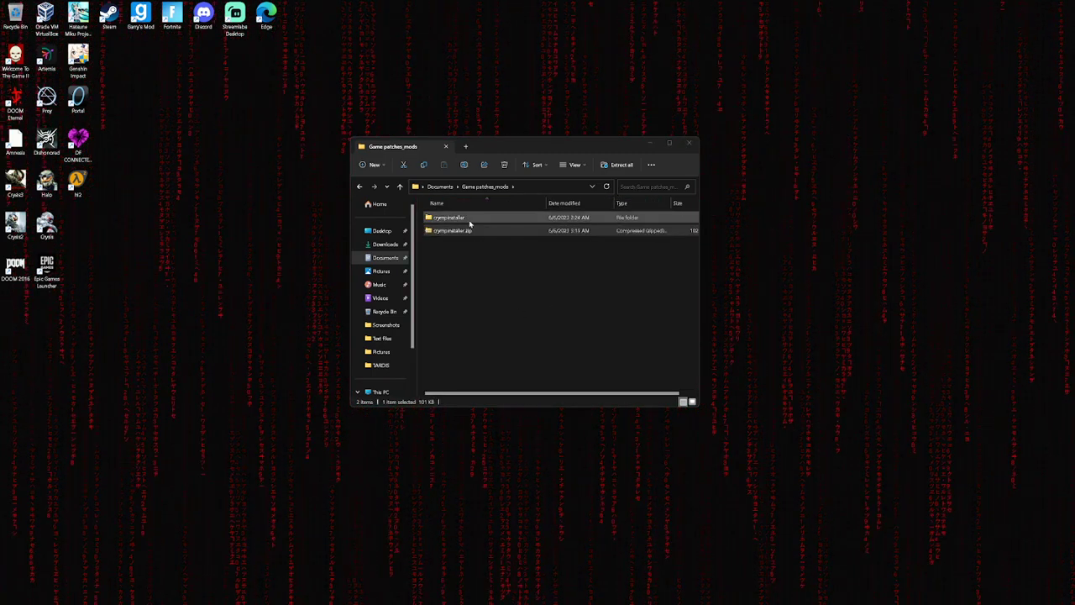
{"action": "double_click", "coordinate": [473, 218]}
{"action": "left_click", "coordinate": [475, 218]}
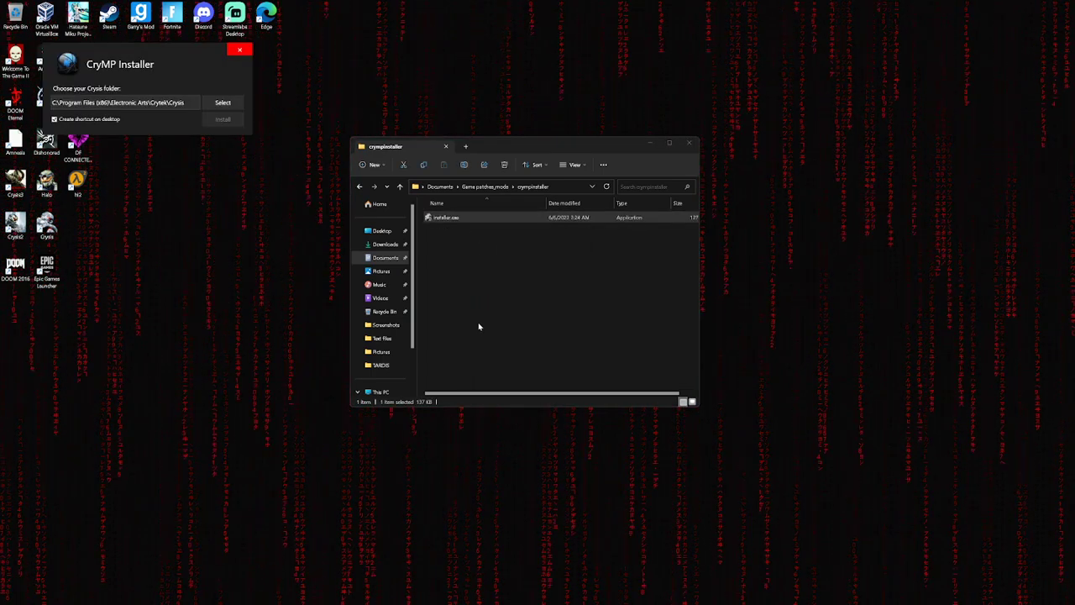
- Set the CryMP Installer's Crysis folder to Documents\My games\Crysis\Crysis
{"action": "left_click", "coordinate": [217, 102]}
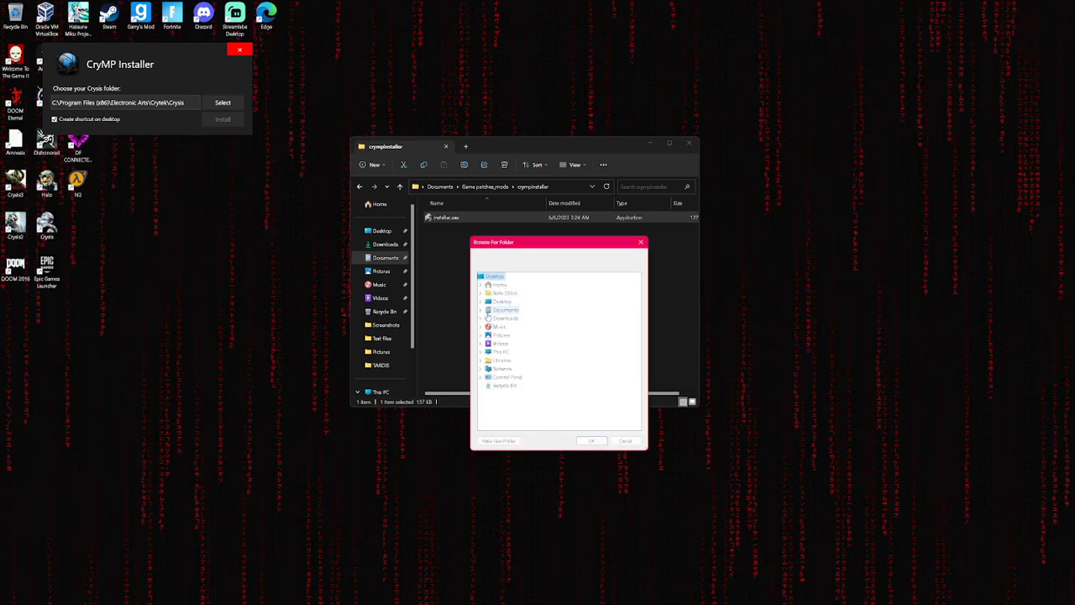
{"action": "double_click", "coordinate": [503, 311]}
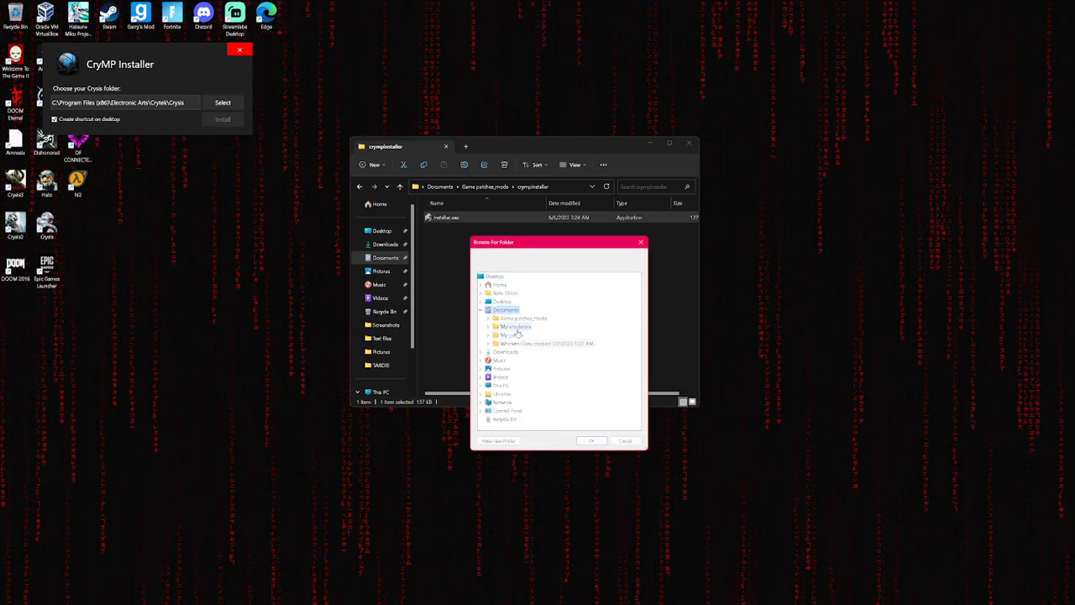
{"action": "double_click", "coordinate": [535, 336]}
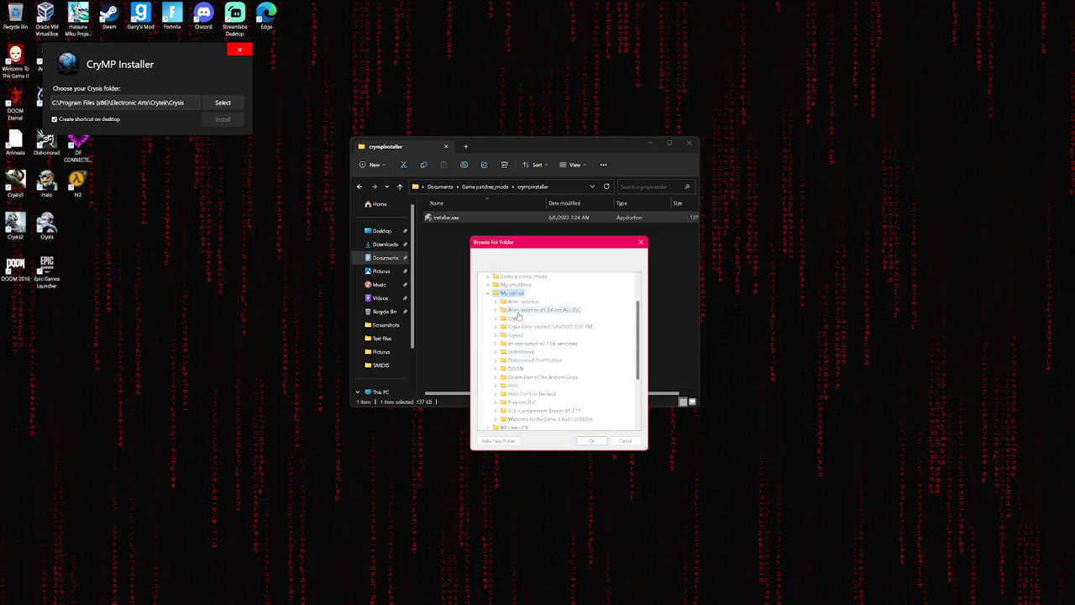
{"action": "double_click", "coordinate": [516, 318]}
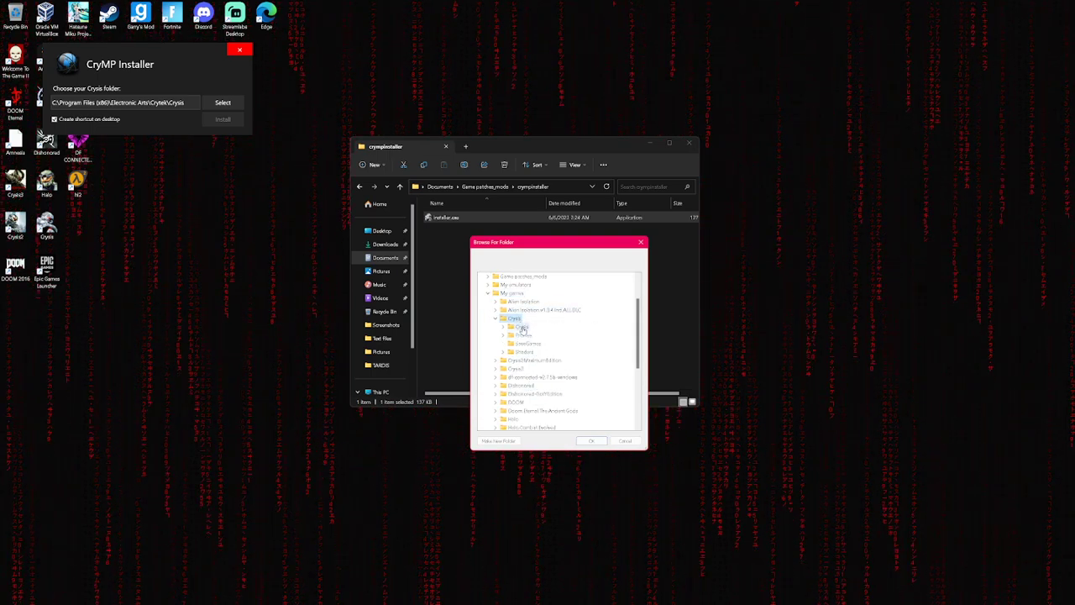
{"action": "double_click", "coordinate": [523, 328]}
{"action": "left_click", "coordinate": [590, 442]}
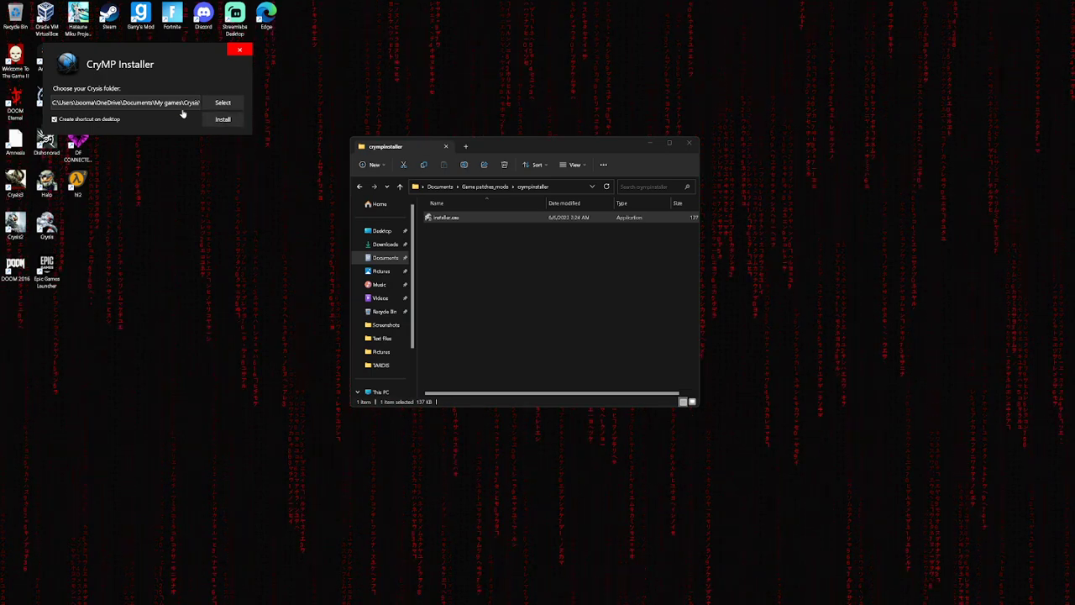
- Reselect the user's home folder as the location, then close the CryMP Installer
{"action": "left_click", "coordinate": [222, 102]}
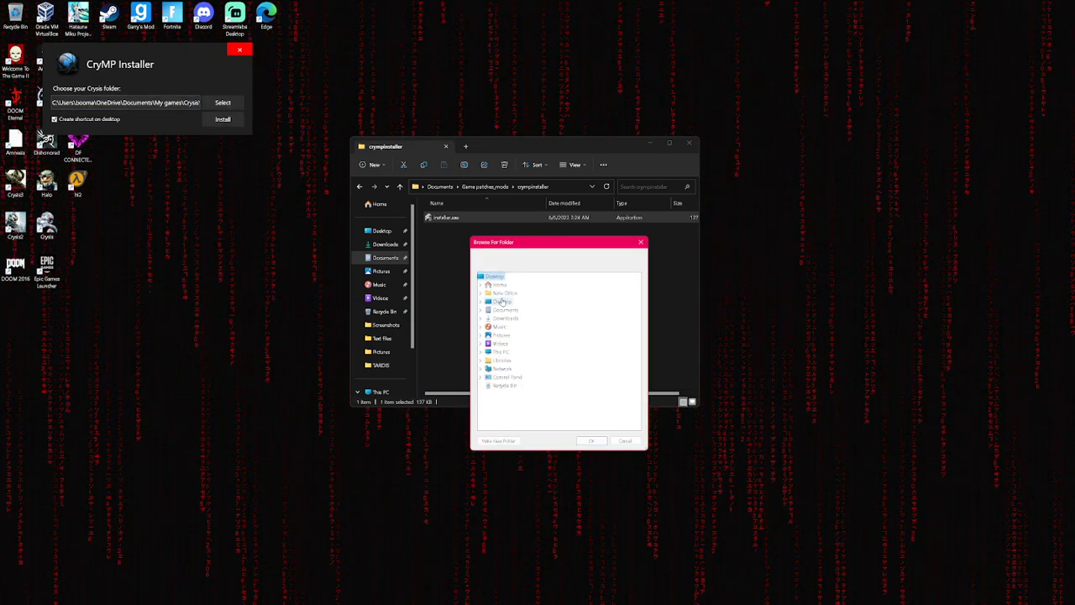
{"action": "double_click", "coordinate": [502, 292]}
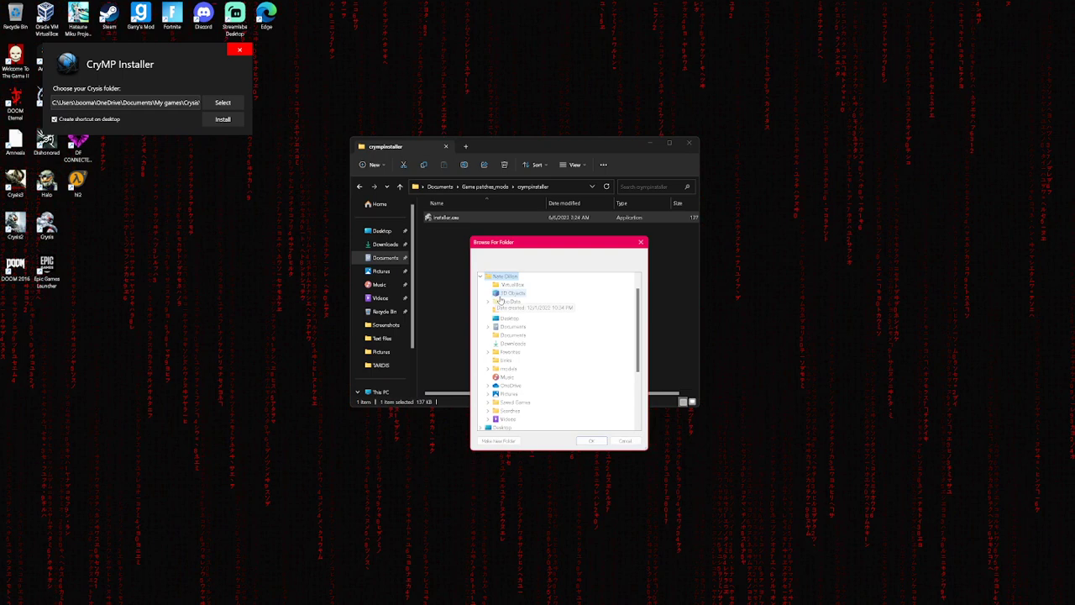
{"action": "left_click", "coordinate": [590, 440]}
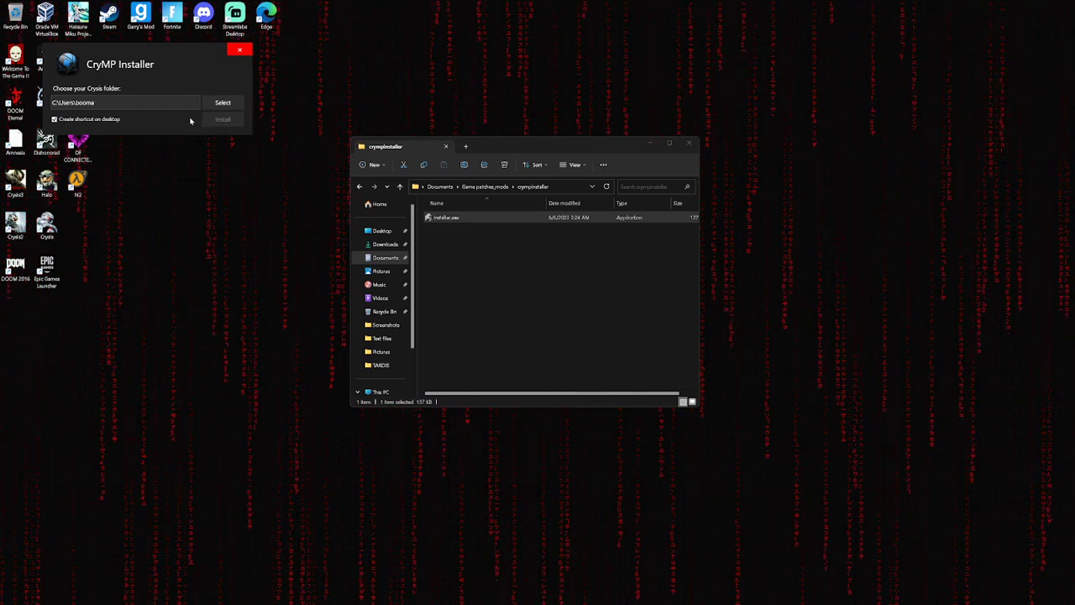
{"action": "left_click", "coordinate": [241, 50]}
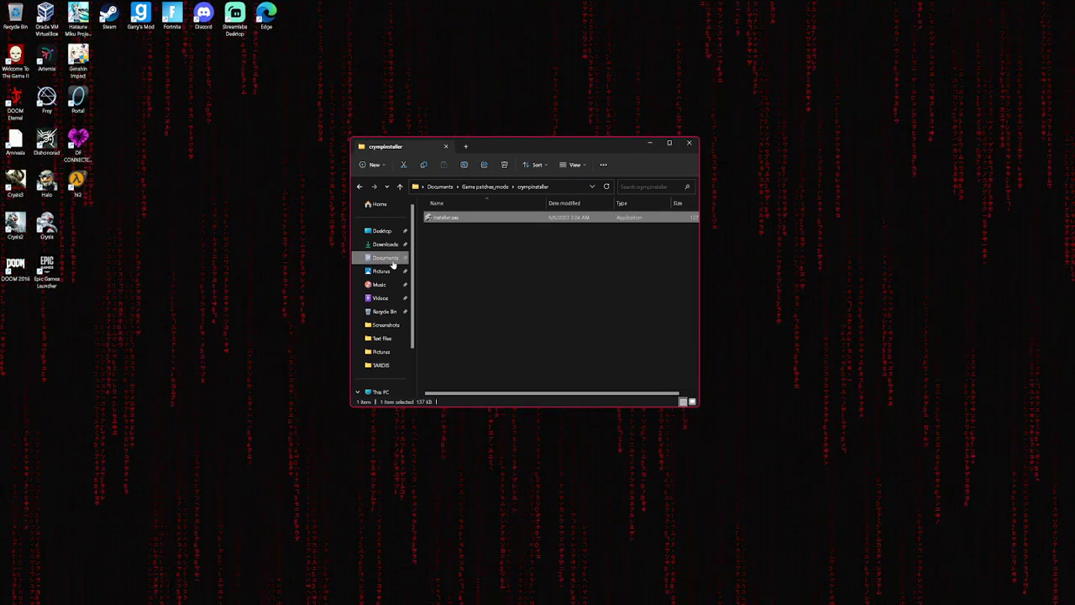
- Close the crympinstaller File Explorer window
{"action": "left_click", "coordinate": [689, 143]}
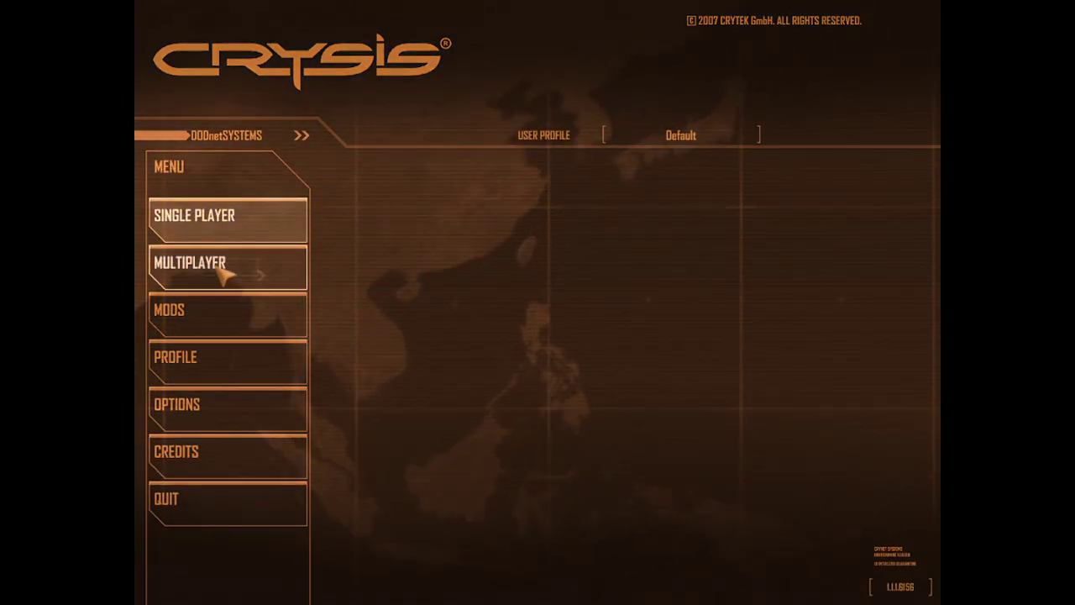
- Open Multiplayer > Internet Game to list GameSpy servers, then show and hide the Filters
{"action": "left_click", "coordinate": [216, 270]}
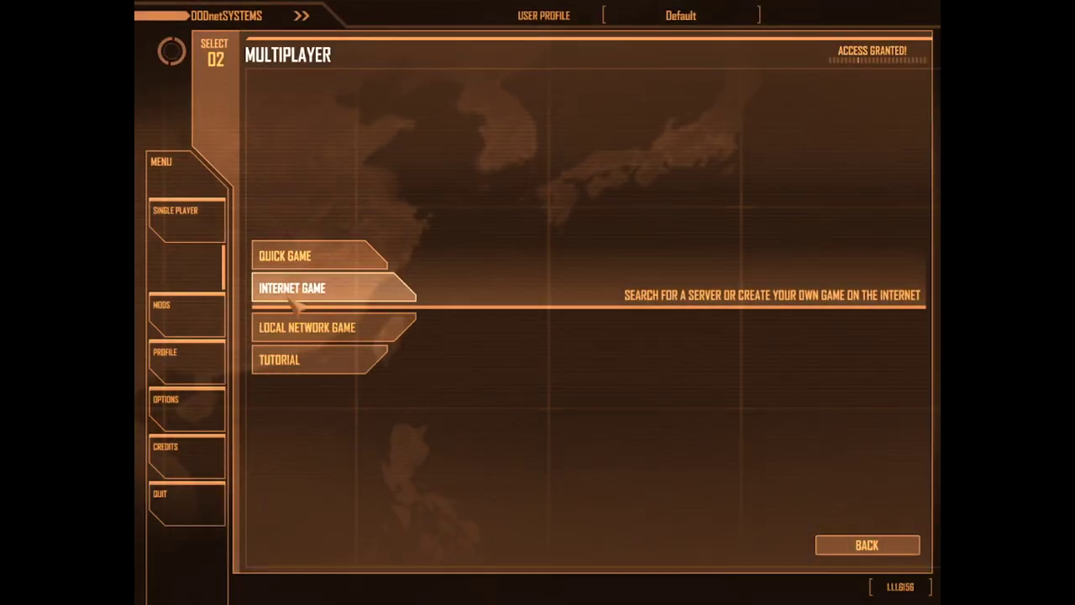
{"action": "left_click", "coordinate": [296, 304]}
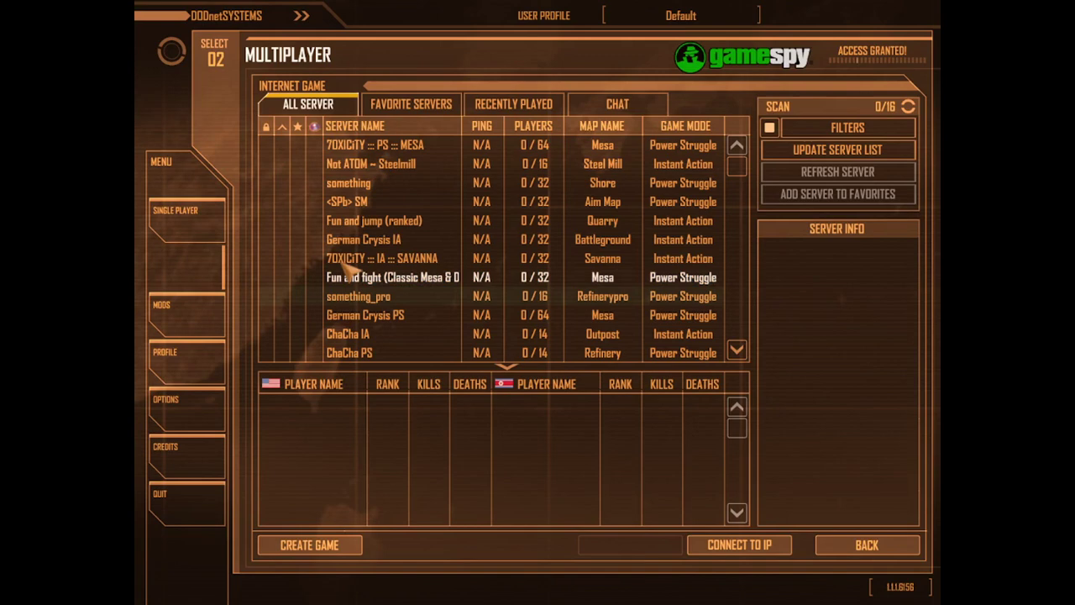
{"action": "scroll", "coordinate": [537, 269], "scroll_direction": "down", "scroll_amount": 2}
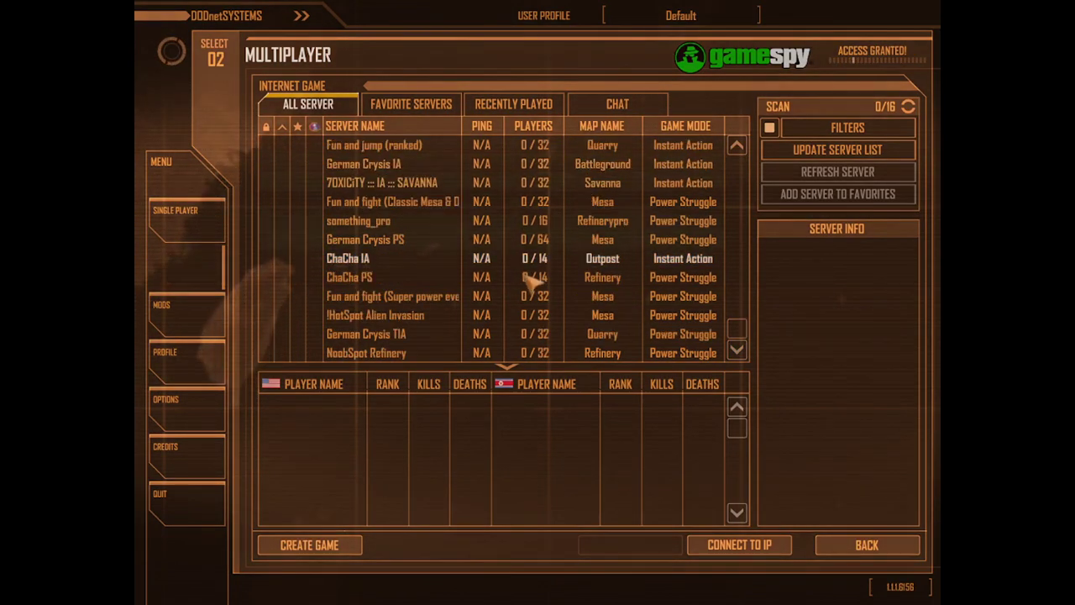
{"action": "scroll", "coordinate": [601, 243], "scroll_direction": "up", "scroll_amount": 2}
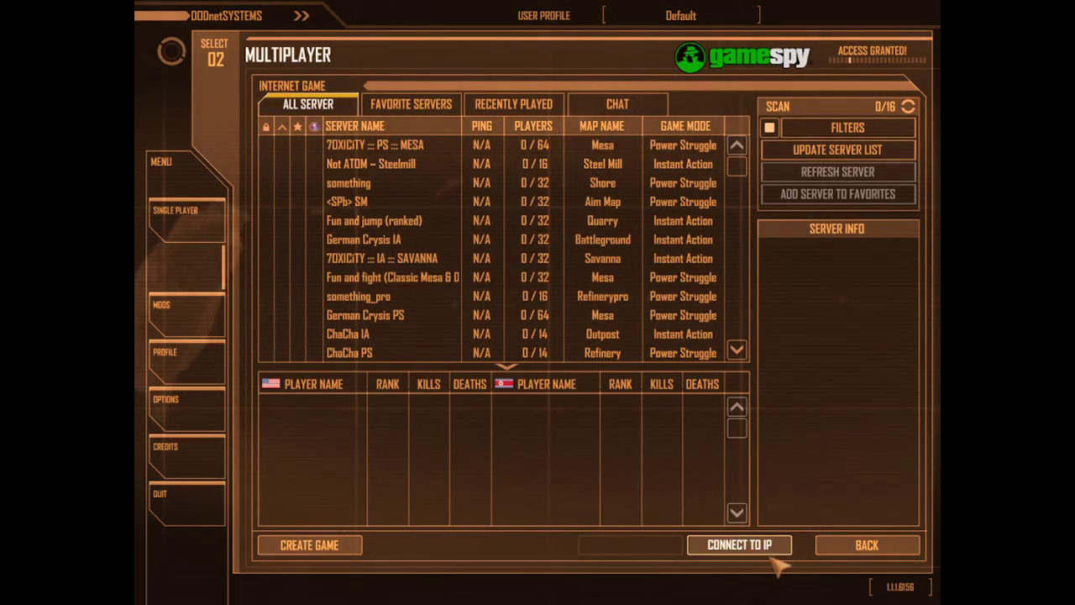
{"action": "left_click", "coordinate": [865, 133]}
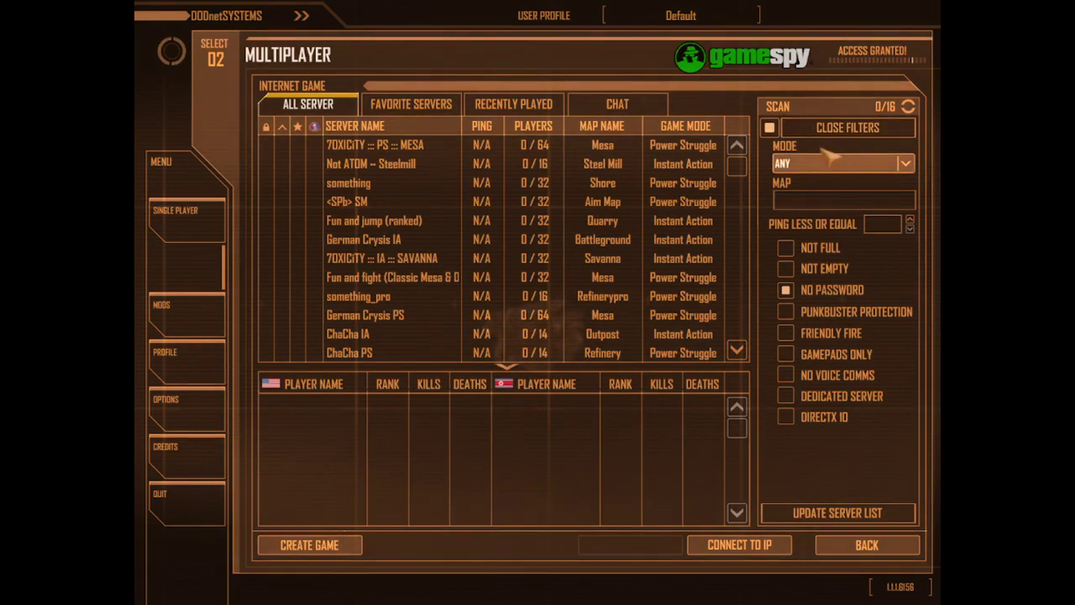
{"action": "left_click", "coordinate": [828, 132]}
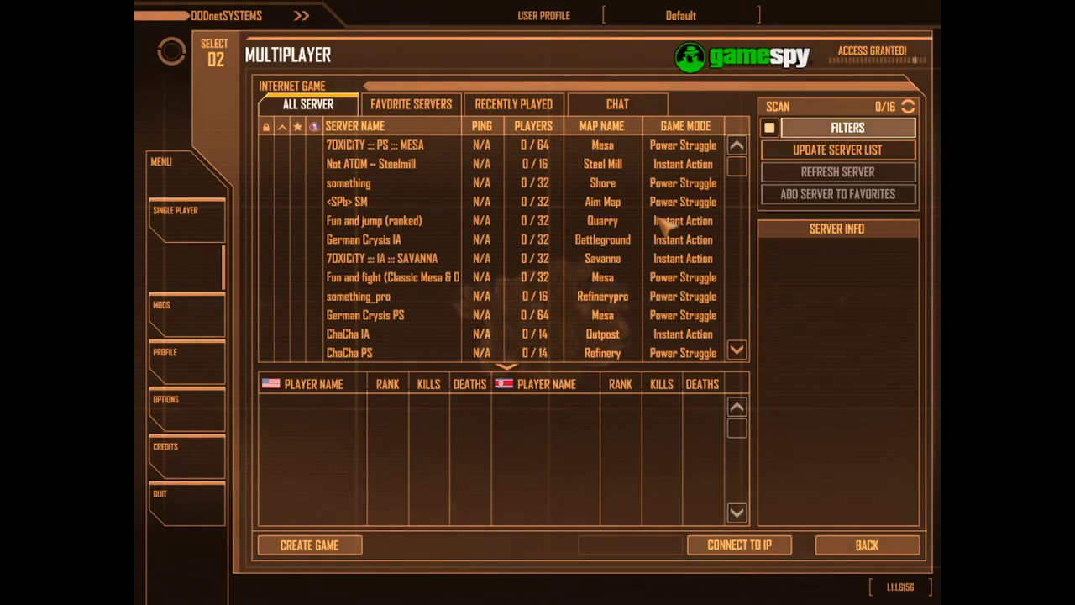
- Select the 7OXICiTY ::: PS ::: MESA server, attempt to join it, then cancel the connection
{"action": "left_click", "coordinate": [546, 146]}
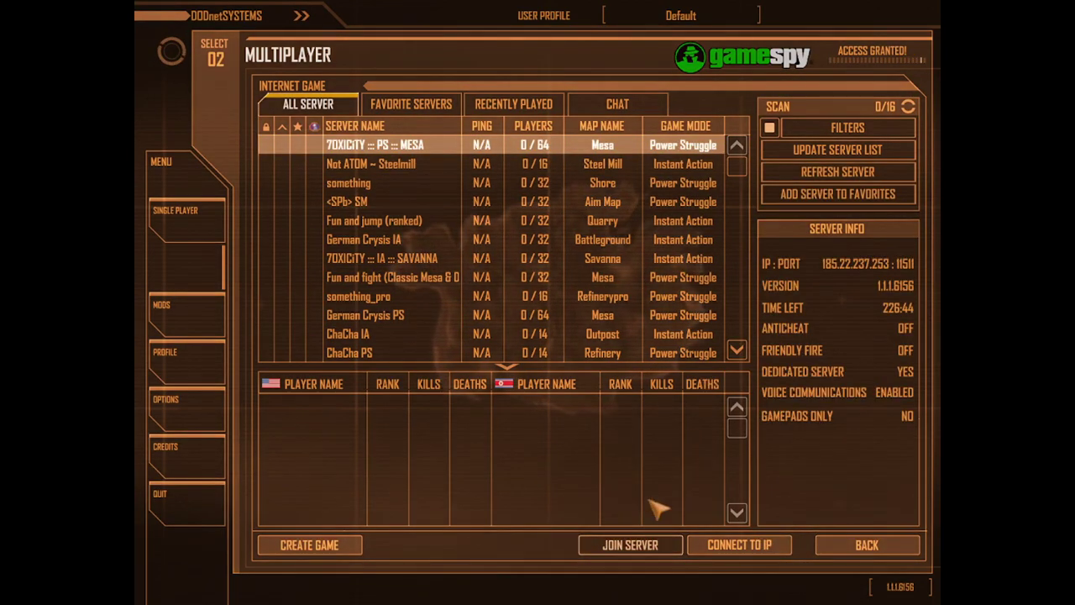
{"action": "left_click", "coordinate": [621, 548]}
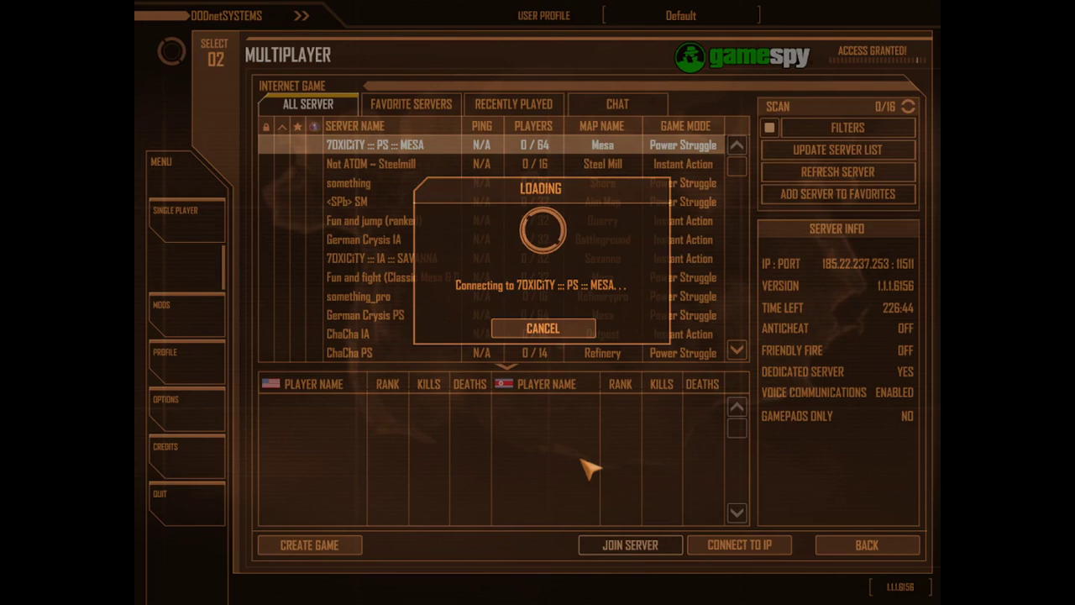
{"action": "left_click", "coordinate": [543, 329]}
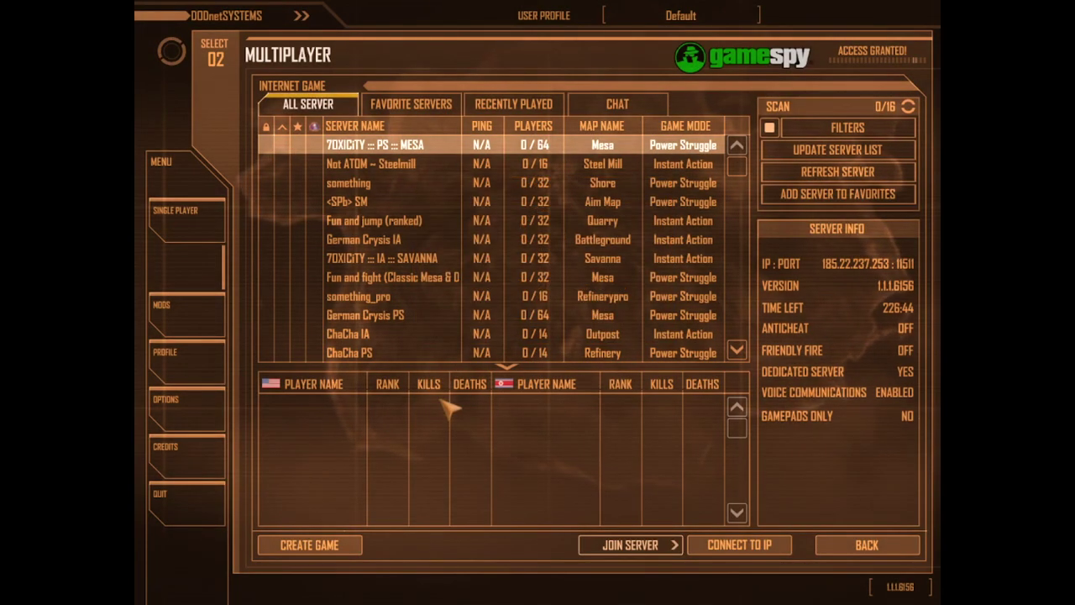
- Leave the multiplayer screen for the main menu, declining the quit-game prompt
{"action": "key", "text": "Escape"}
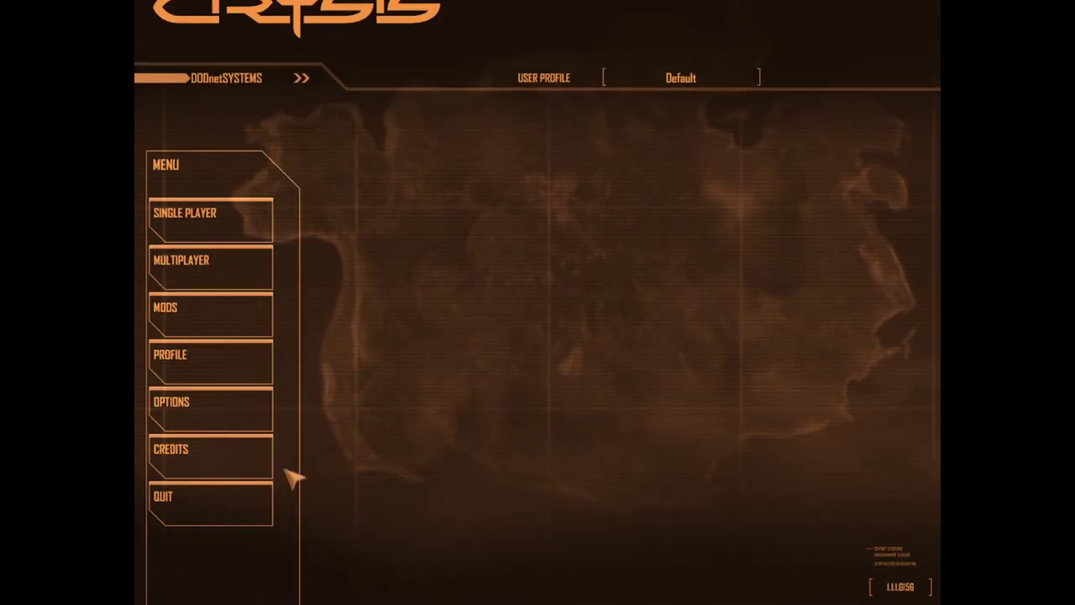
{"action": "left_click", "coordinate": [269, 495]}
{"action": "left_click", "coordinate": [452, 333]}
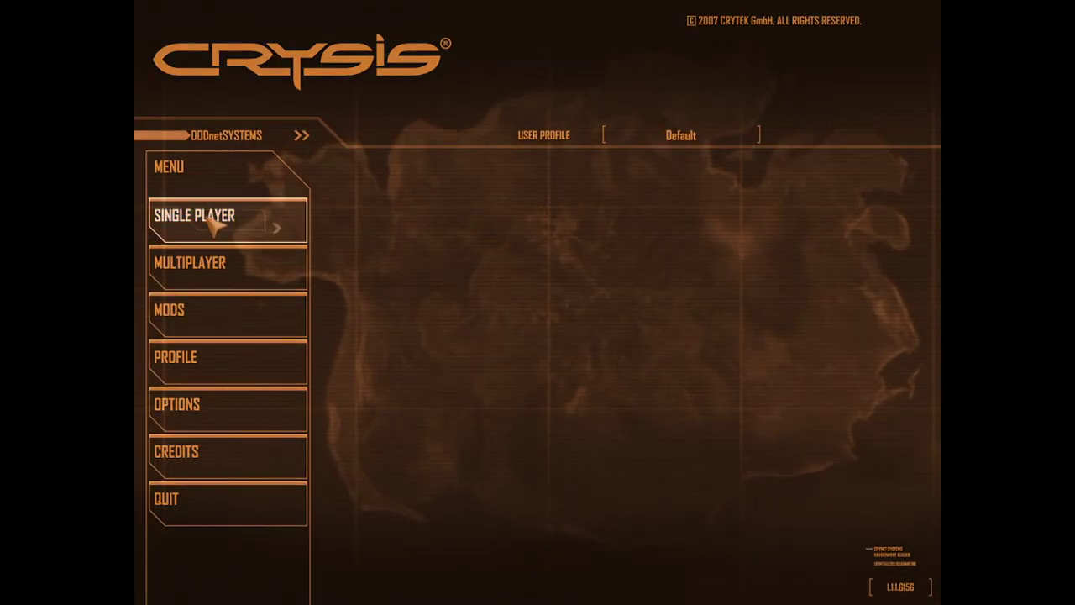
- Open Single Player's Load Game list and preview save 04 140_RELIC_01H_16M_49S
{"action": "left_click", "coordinate": [277, 223]}
{"action": "left_click", "coordinate": [283, 332]}
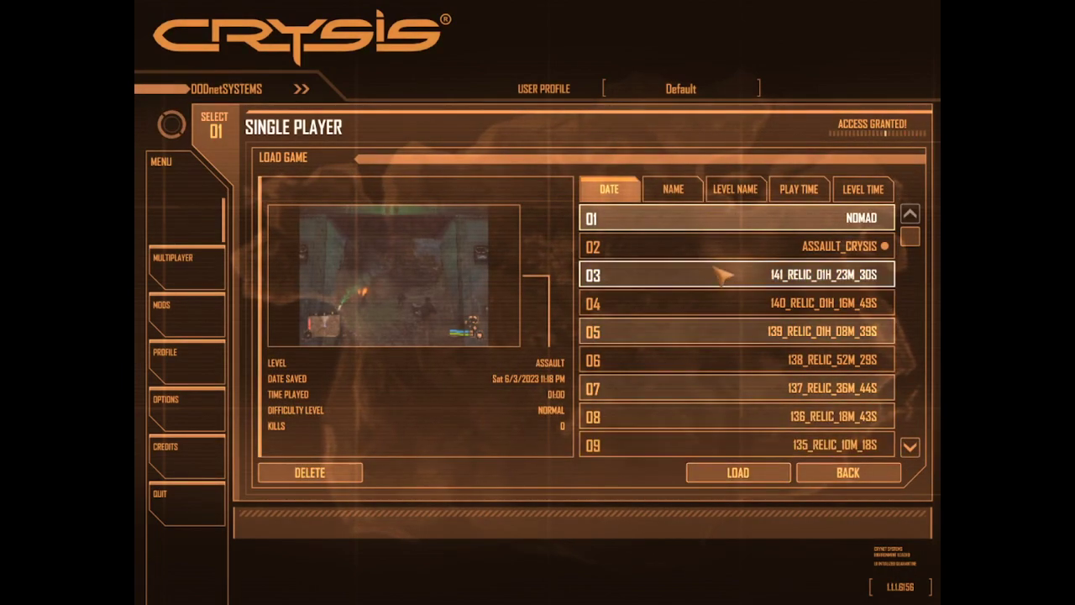
{"action": "left_click", "coordinate": [647, 303]}
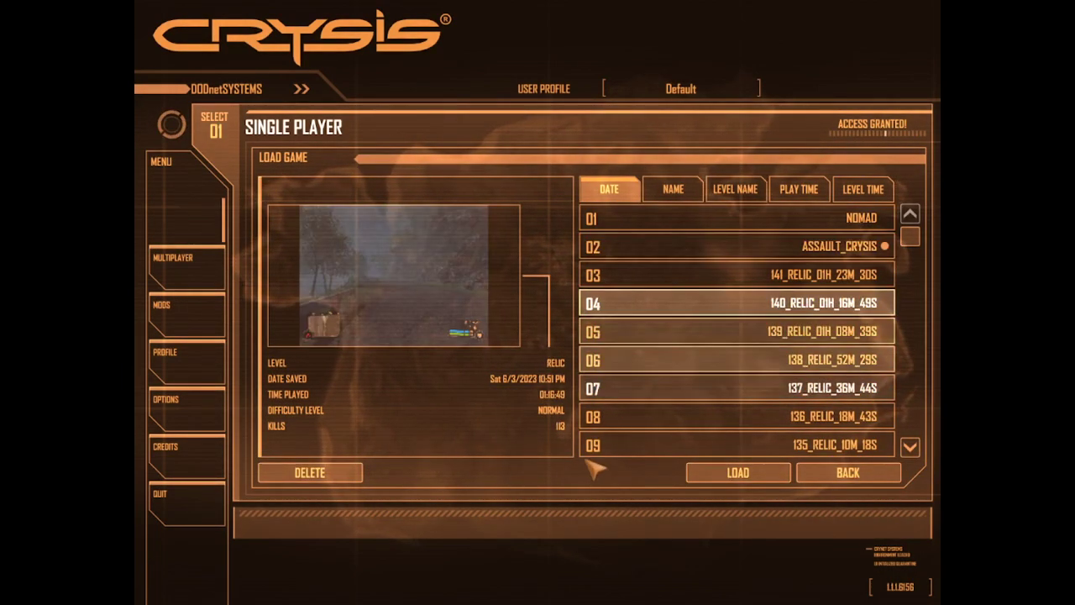